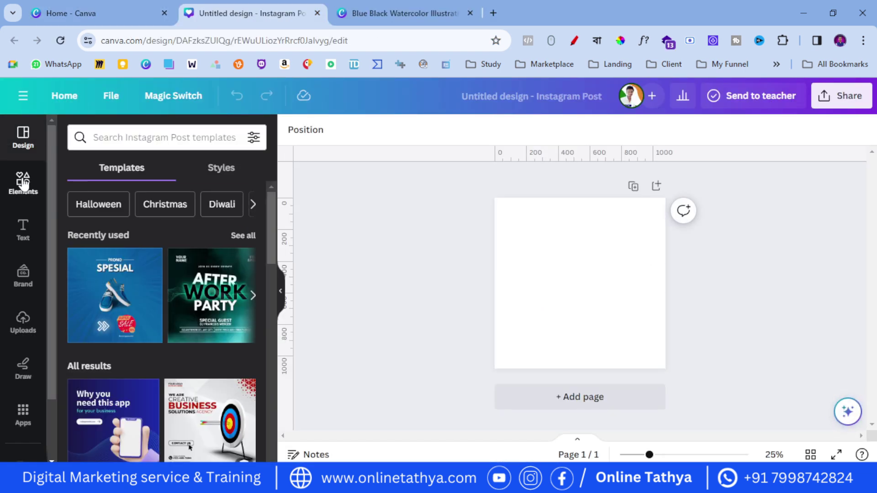
Step: Search the elements for "red grunge" and narrow the results to photos
left_click(23, 184)
left_click(107, 137)
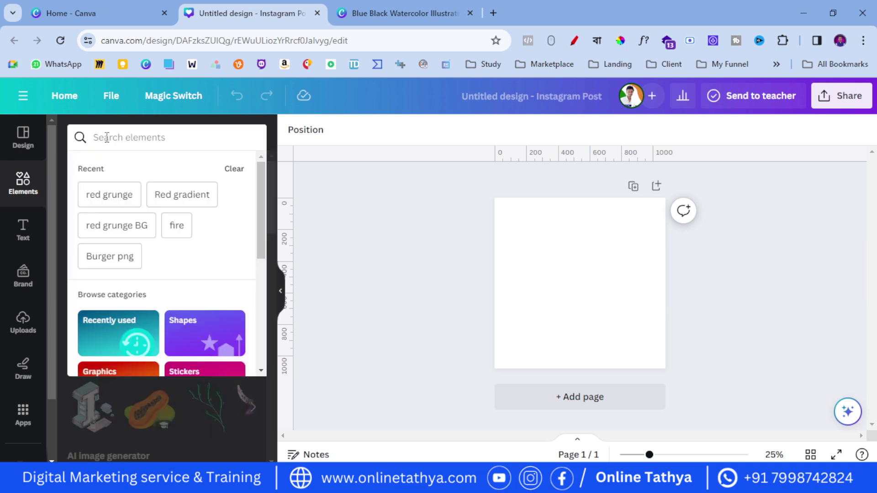
type("red")
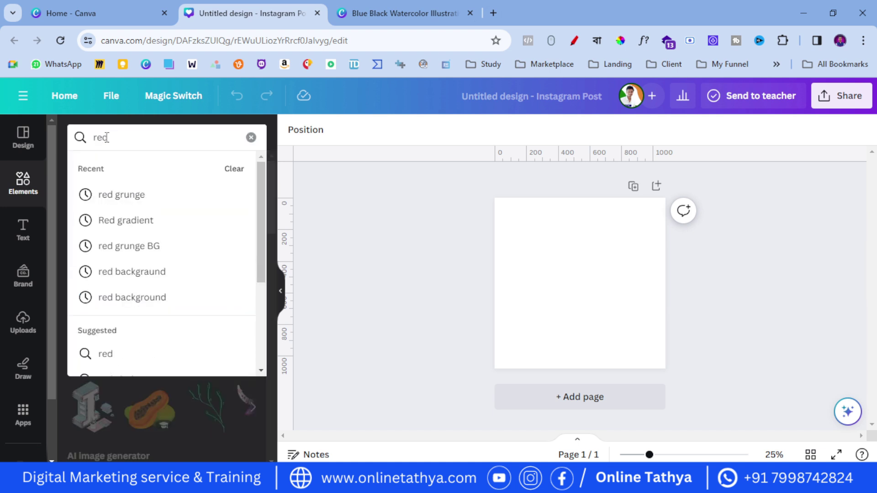
type(" grunge")
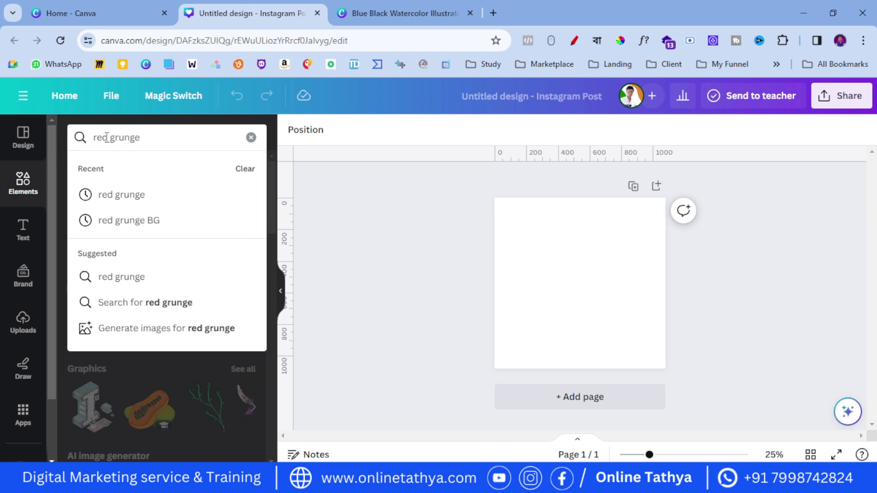
key("Return")
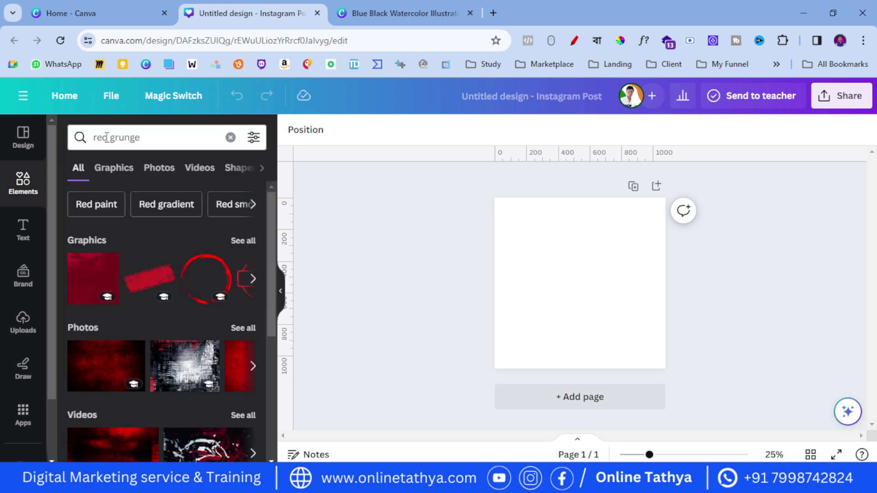
left_click(114, 168)
scroll(165, 274, "down", 3)
left_click(160, 169)
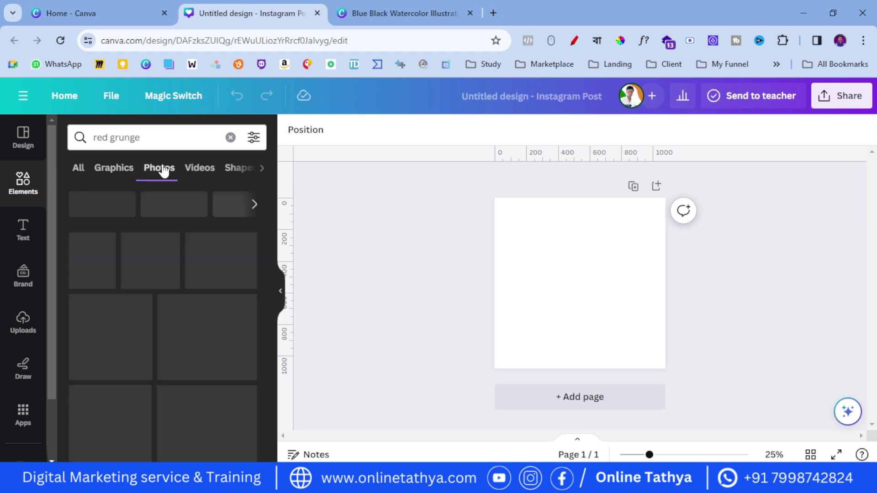
Step: Add the bright red grunge photo to the page and enlarge it to cover the whole page
left_click_drag(89, 336, 558, 253)
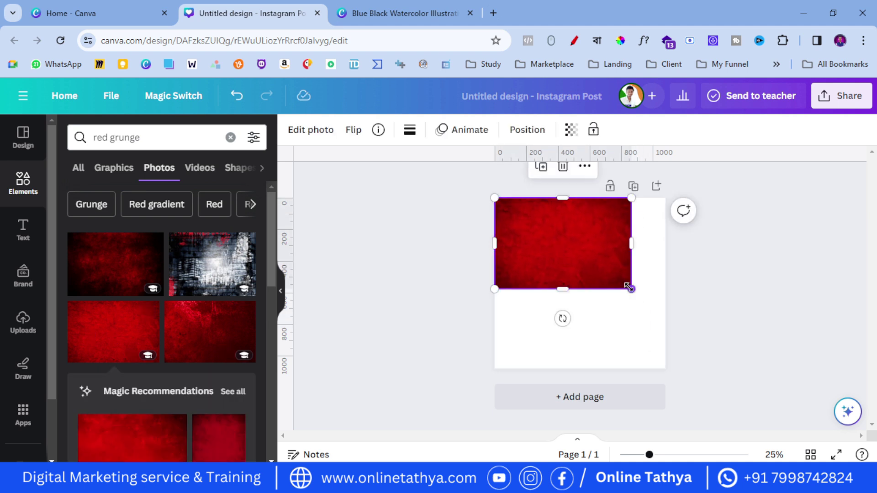
left_click_drag(630, 290, 659, 326)
left_click_drag(580, 312, 581, 370)
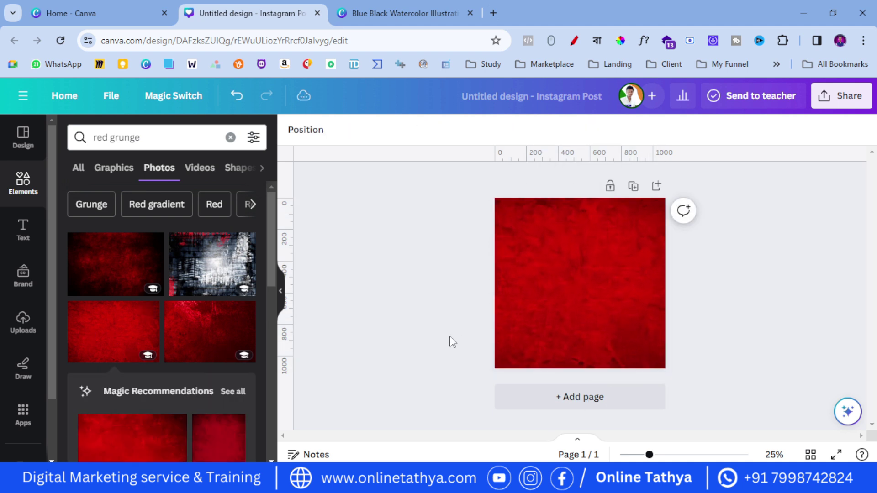
left_click(424, 338)
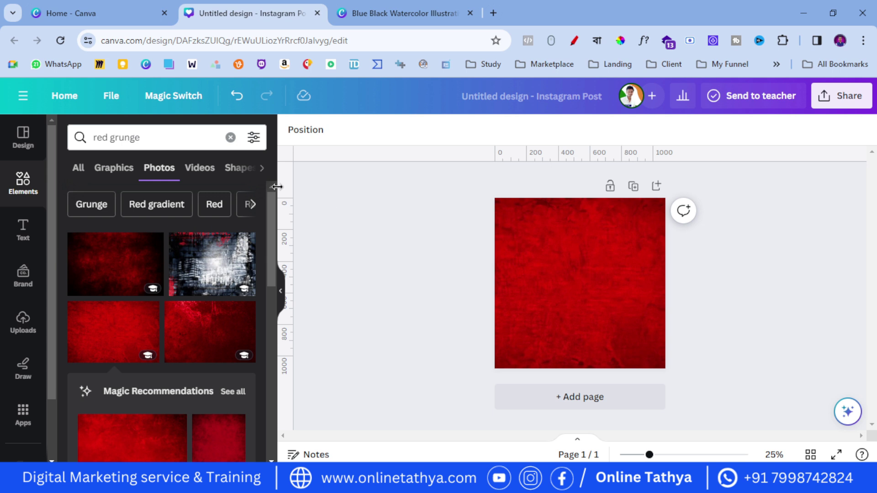
Step: Search the elements for "red gradient"
left_click(230, 139)
type("red")
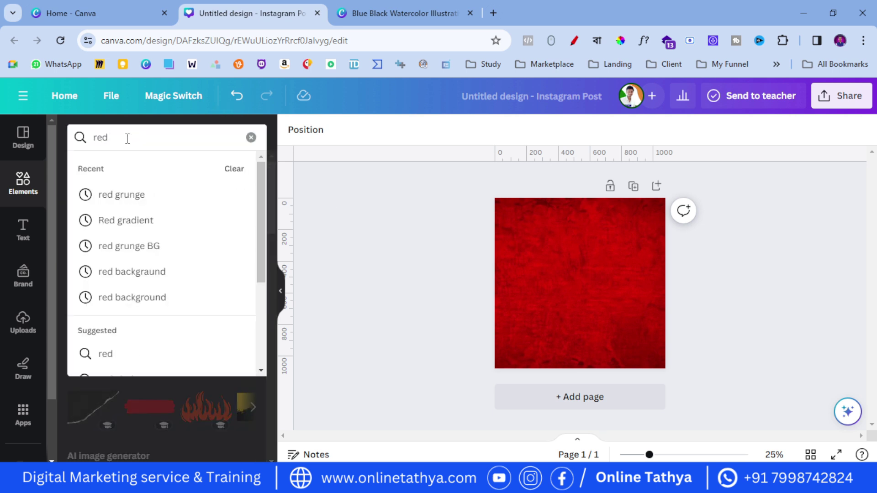
type(" gradient")
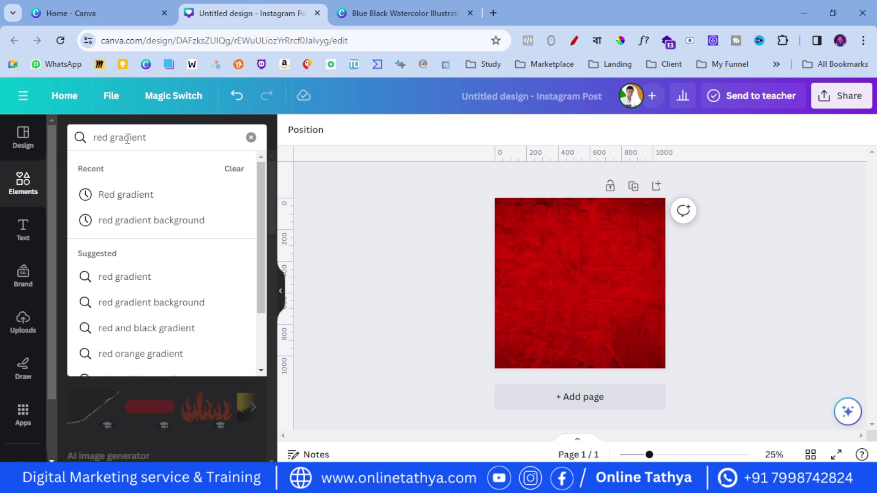
key("Return")
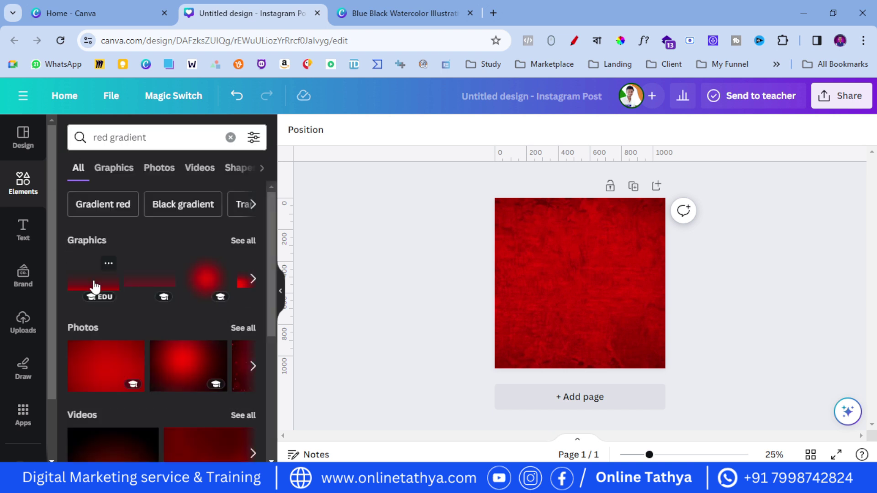
Step: Add the first red gradient graphic along the page's lower edge, stretch it to the page width and adjust its height
left_click(95, 286)
left_click_drag(567, 302, 552, 352)
left_click_drag(631, 336, 665, 338)
left_click_drag(580, 302, 577, 281)
left_click(442, 315)
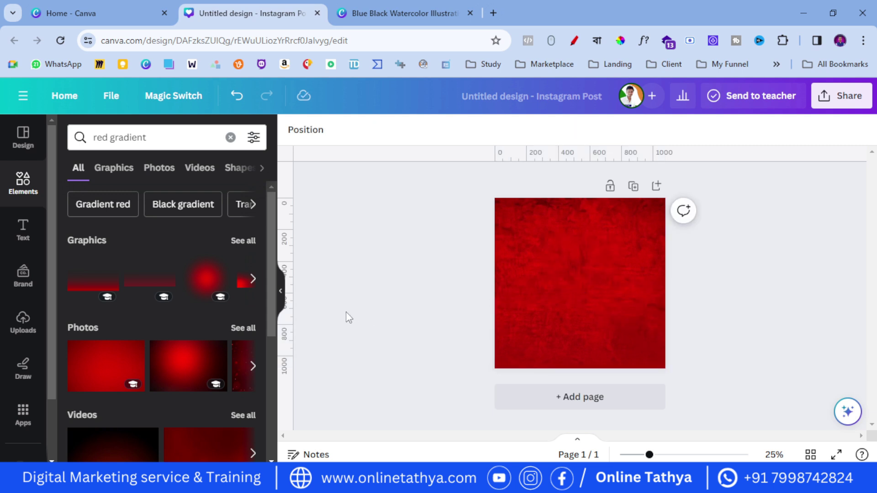
Step: Search the elements for "burger" and narrow the results to graphics
left_click(230, 137)
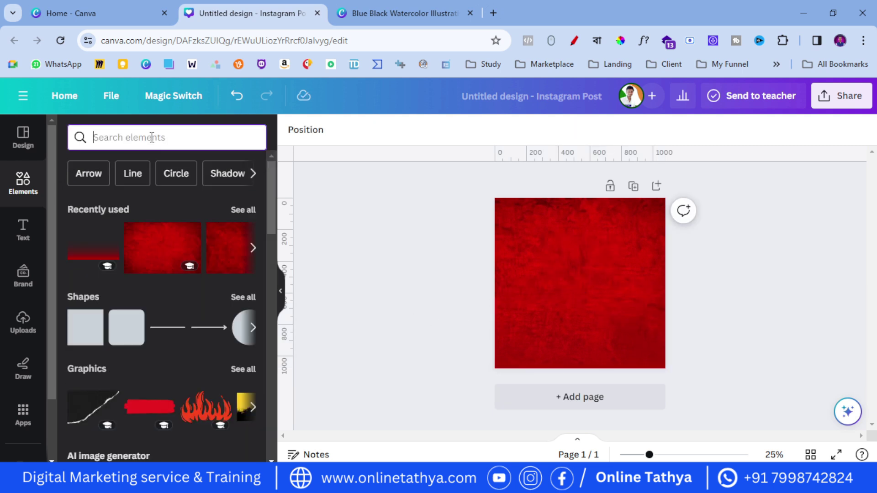
type("burger")
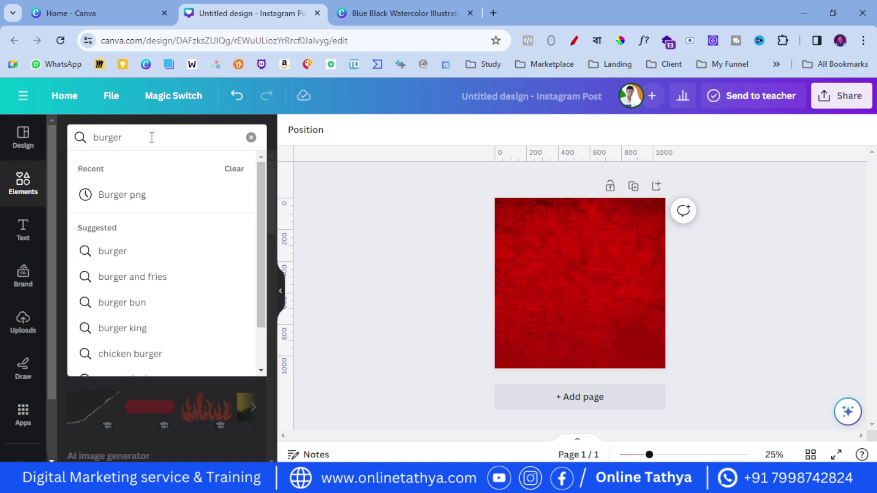
key("Return")
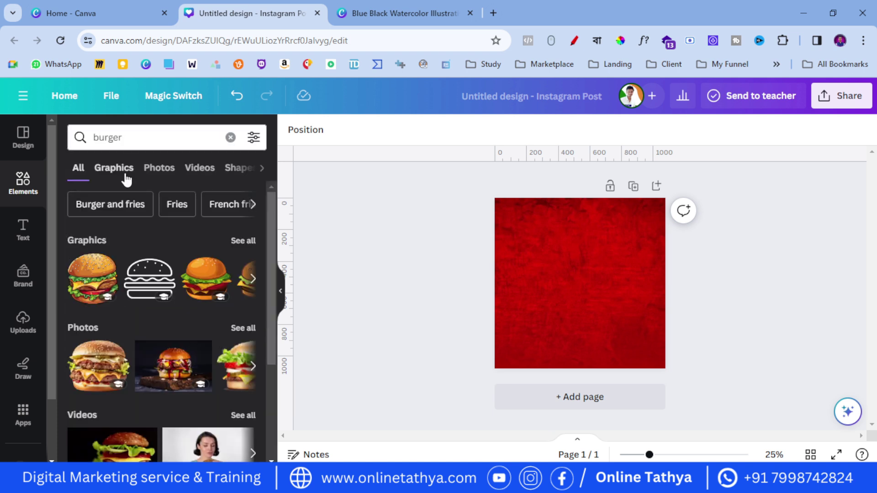
left_click(114, 169)
scroll(156, 276, "down", 5)
scroll(169, 301, "up", 4)
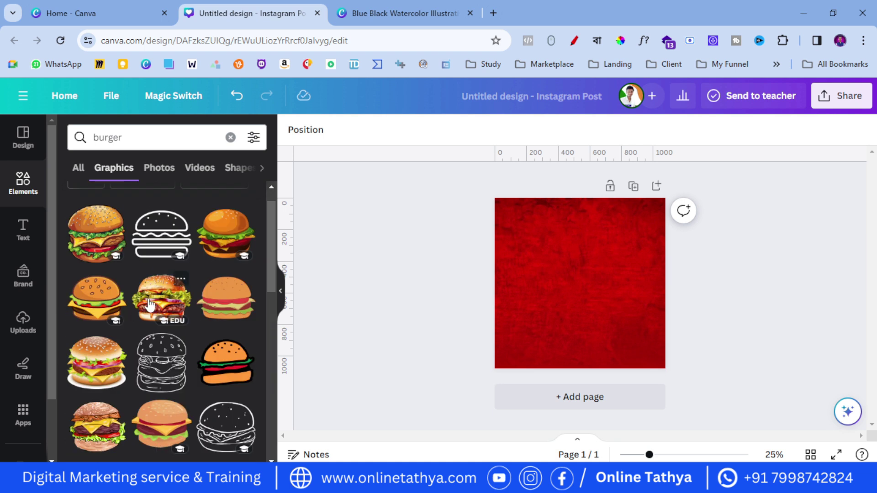
Step: Add the realistic cheeseburger graphic with lettuce and size it to sit centred at the page's lower edge
left_click(176, 316)
left_click_drag(510, 335, 519, 328)
left_click_drag(576, 288, 586, 329)
left_click(452, 335)
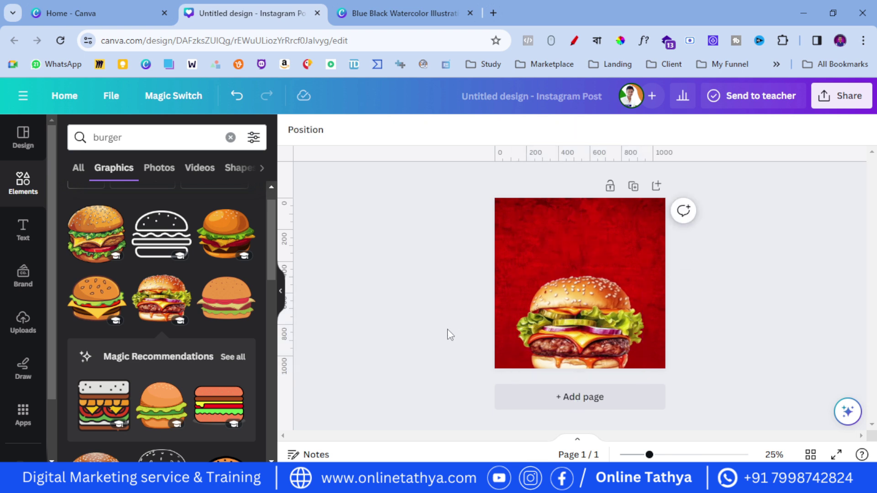
left_click(572, 333)
left_click(432, 345)
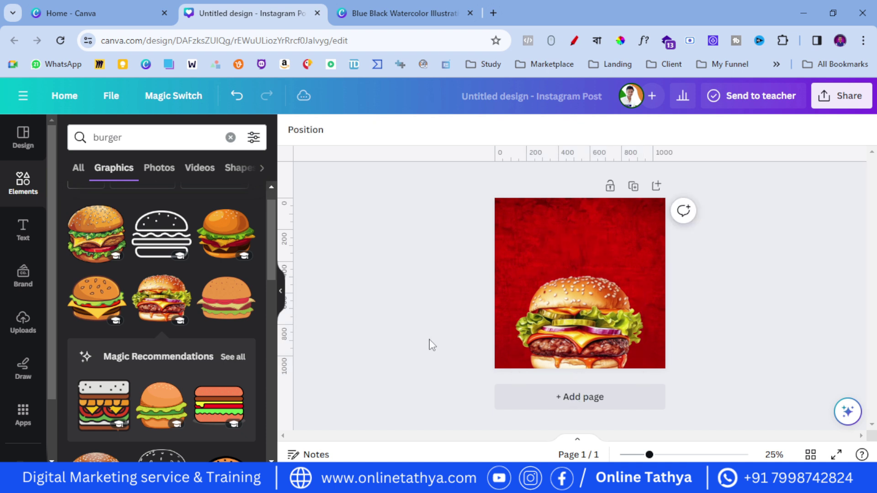
Step: Zoom the page to 27% and search the elements for "fire"
mouse_move(650, 455)
left_mouse_down()
mouse_move(662, 456)
mouse_move(646, 456)
mouse_move(654, 457)
left_mouse_up()
left_click(231, 138)
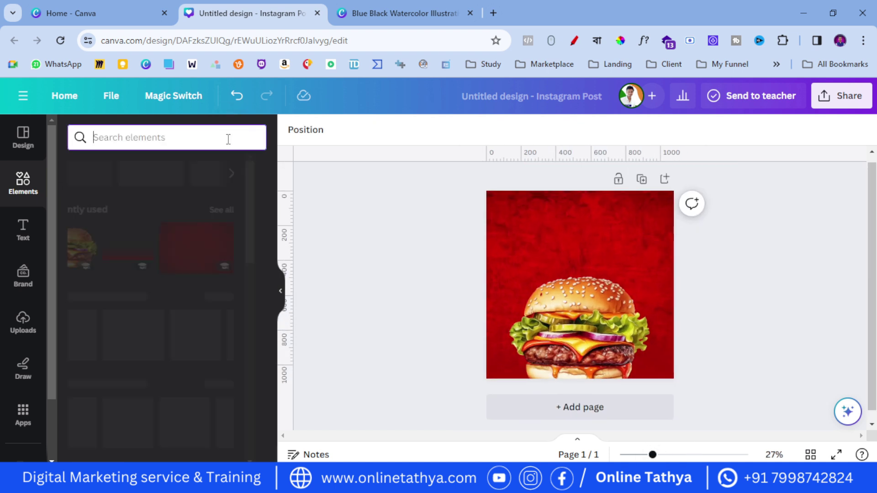
left_click(143, 137)
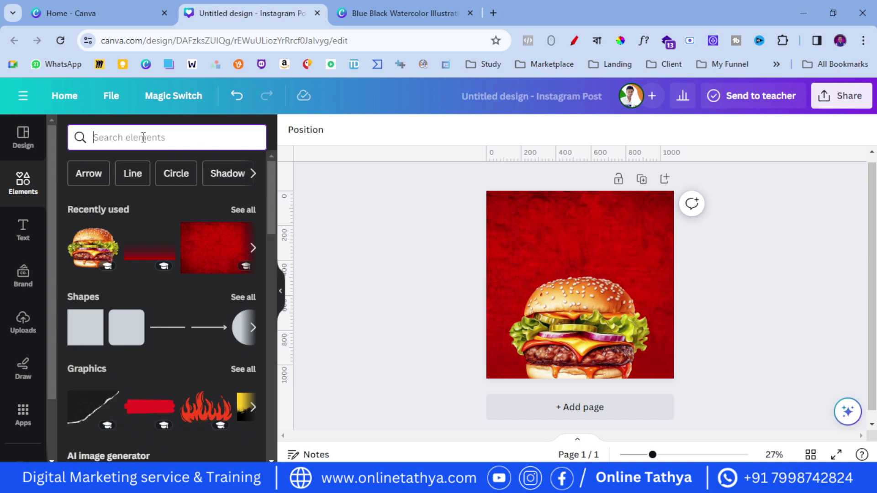
type("fire")
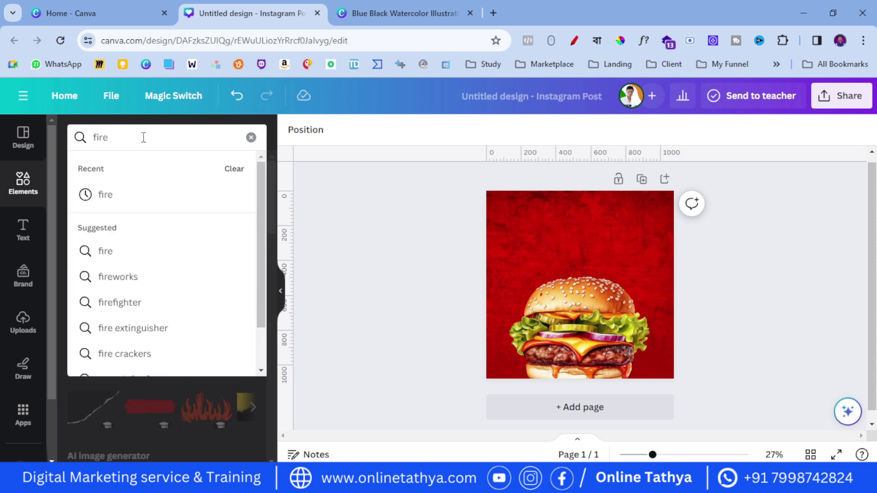
key("Return")
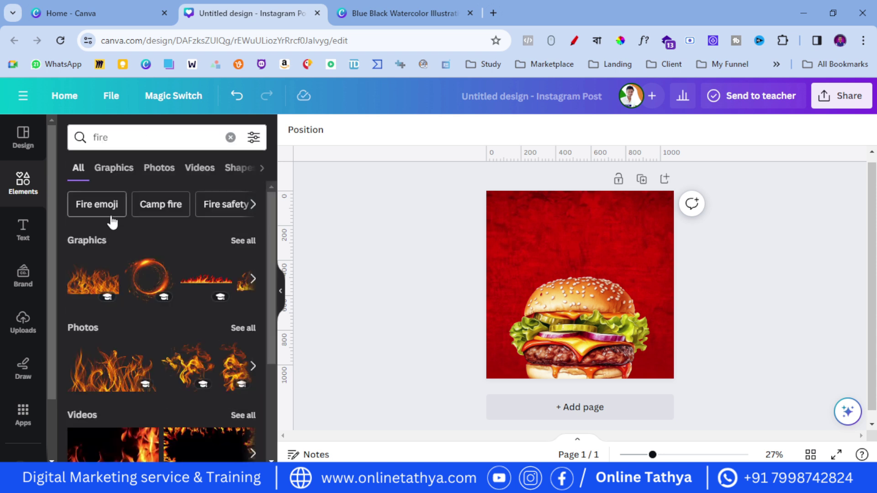
Step: Add the first flames graphic over the burger at the page's lower edge and enlarge it slightly
left_click(92, 286)
left_click_drag(590, 314, 591, 364)
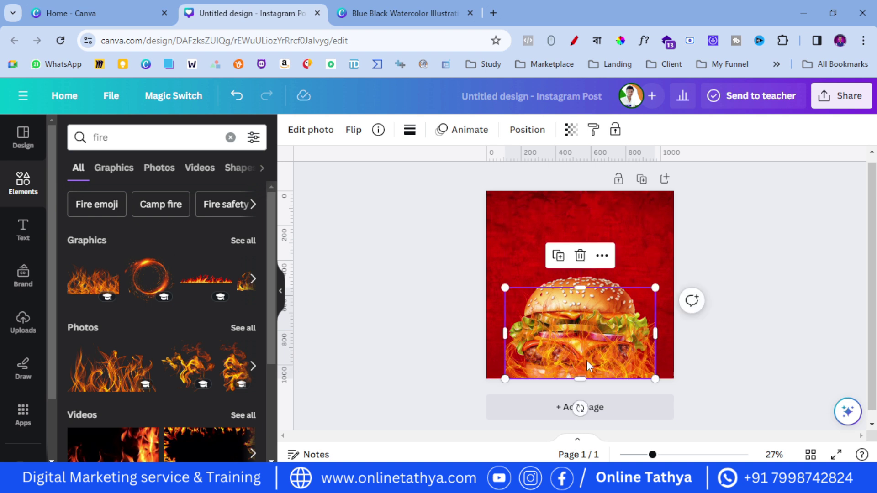
left_click_drag(505, 288, 496, 282)
left_click_drag(582, 319, 585, 320)
Step: Reorder the layers so the flames sit behind the burger and above the red gradient
right_click(572, 336)
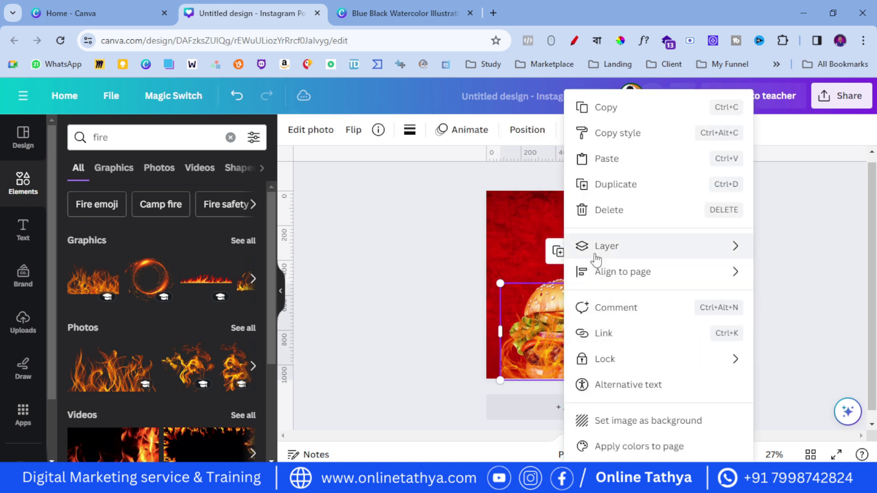
mouse_move(596, 256)
left_click(435, 349)
left_click_drag(205, 215, 198, 325)
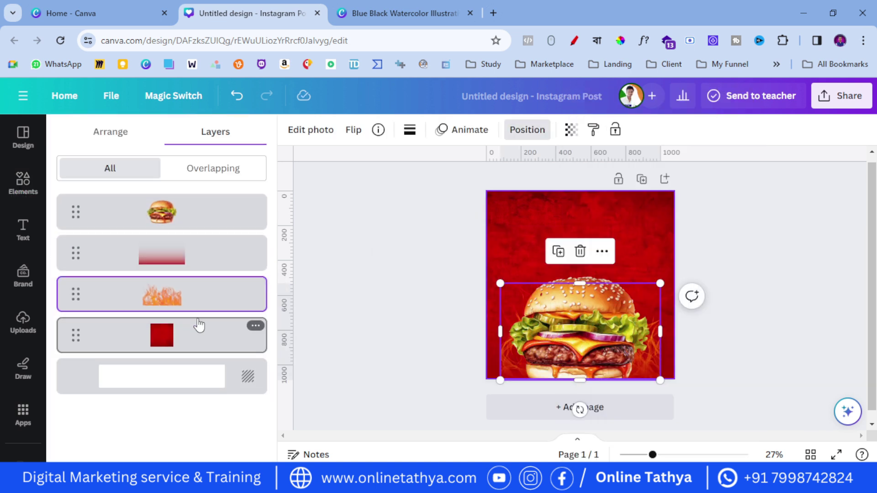
left_click_drag(190, 294, 199, 236)
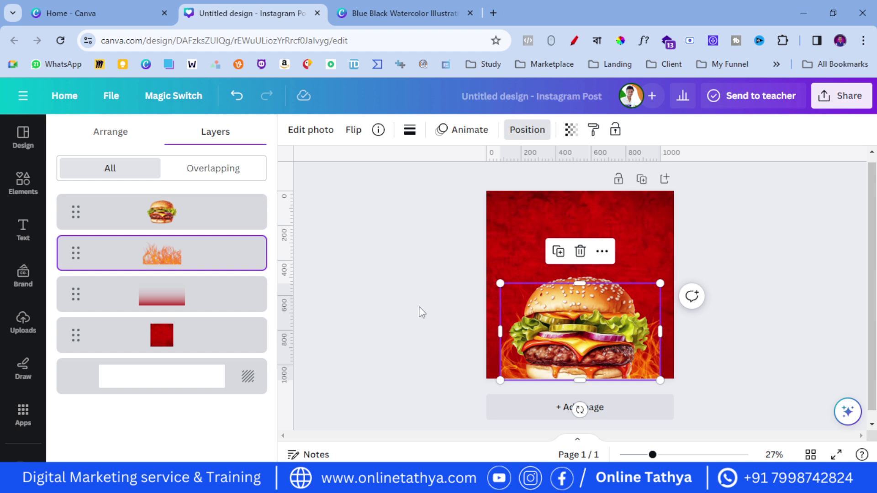
Step: Widen the flames on both sides to span the full page width
left_click(422, 313)
left_click(502, 362)
left_click_drag(501, 332, 487, 332)
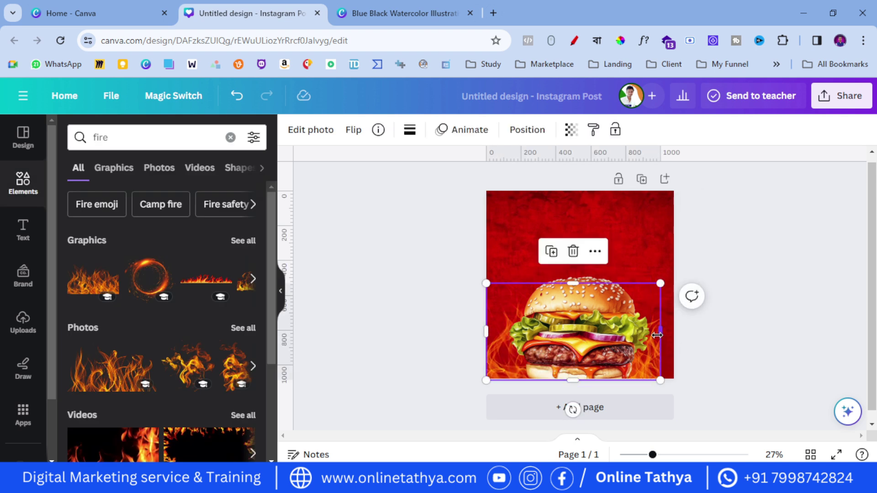
left_click_drag(661, 332, 674, 331)
left_click(441, 347)
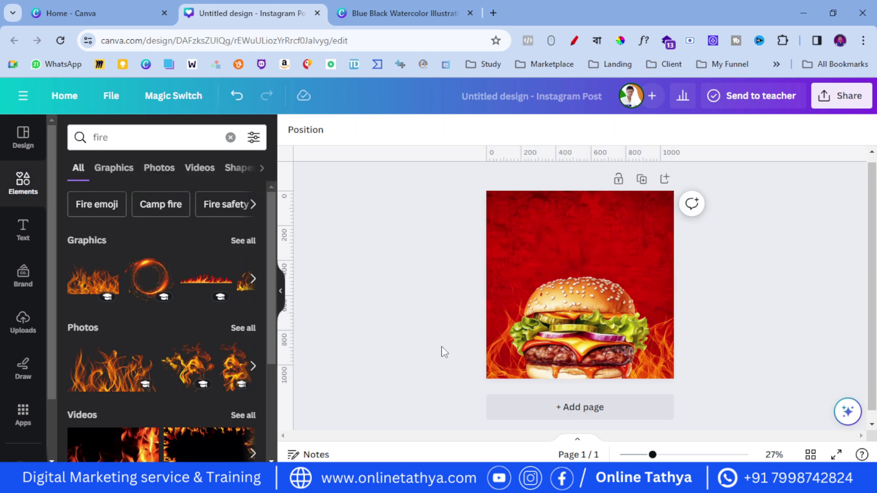
left_click(242, 241)
scroll(220, 359, "down", 5)
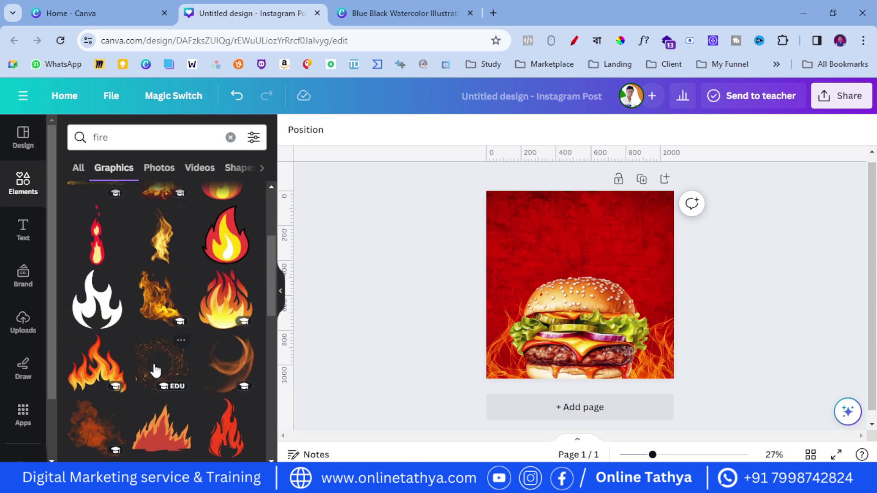
left_click(281, 291)
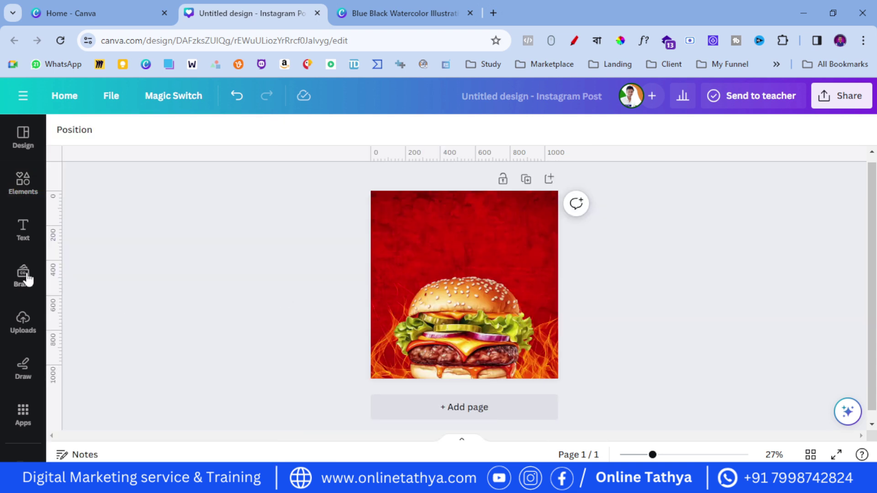
left_click(23, 183)
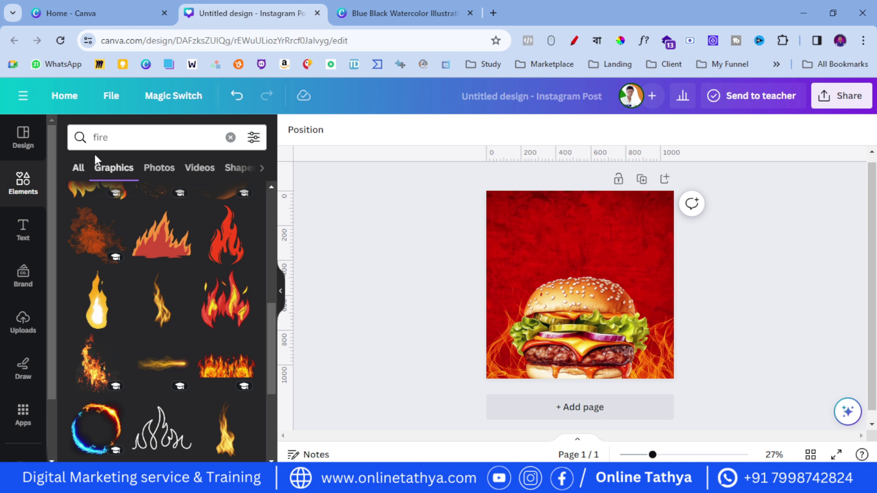
Step: Search the elements for "tomato", narrow the results to graphics and browse them
triple_click(147, 139)
key("BackSpace")
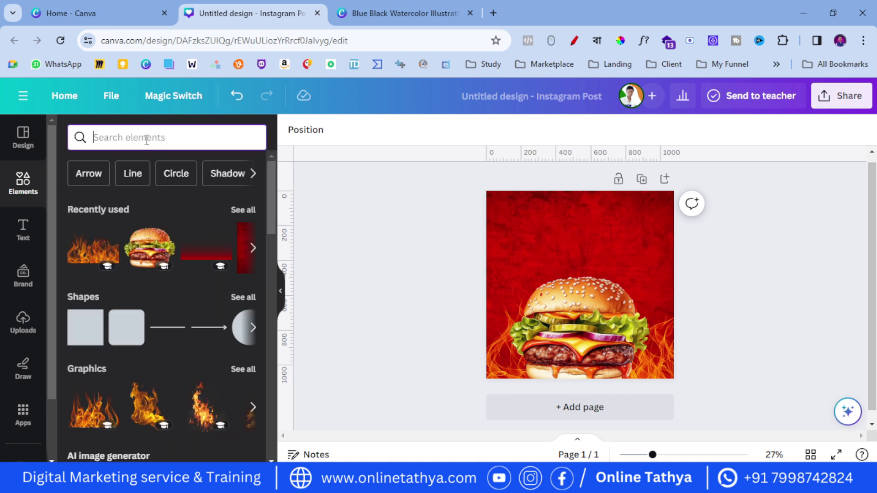
type("tomato")
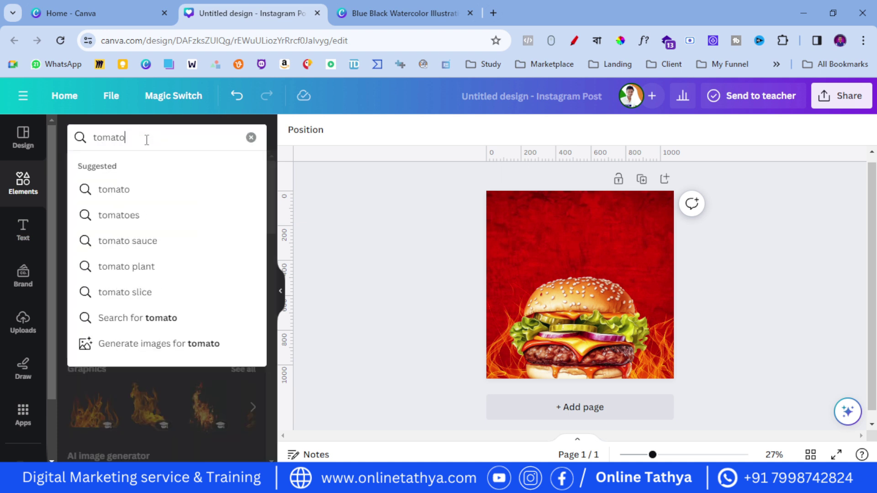
key("Return")
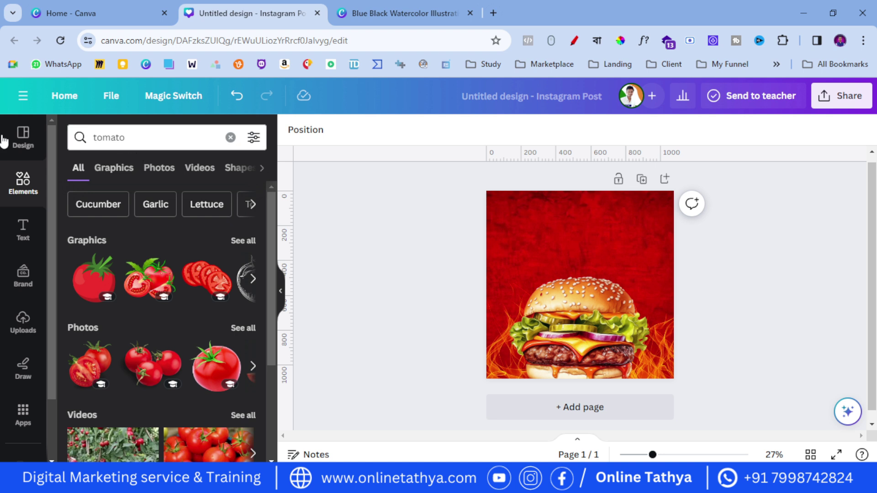
left_click(128, 167)
scroll(137, 297, "down", 2)
scroll(143, 332, "down", 8)
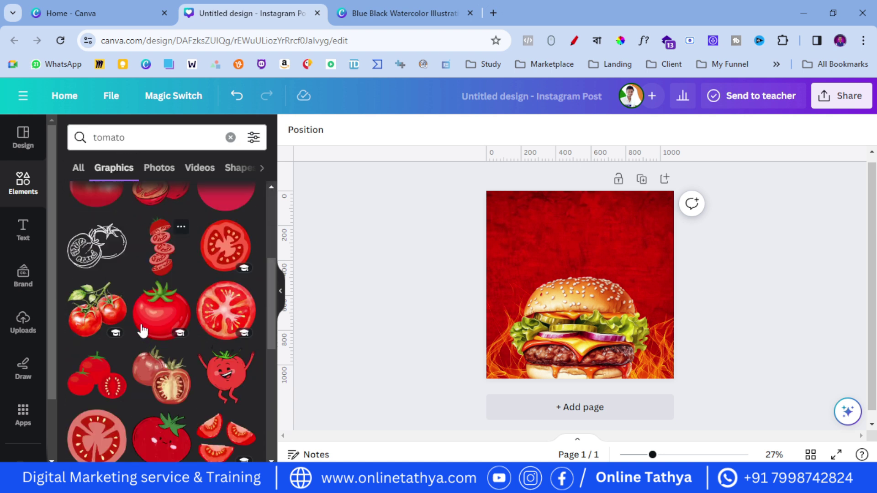
Step: Narrow the tomato results to photos, add the round tomato slice to the page and shrink it
scroll(143, 333, "down", 8)
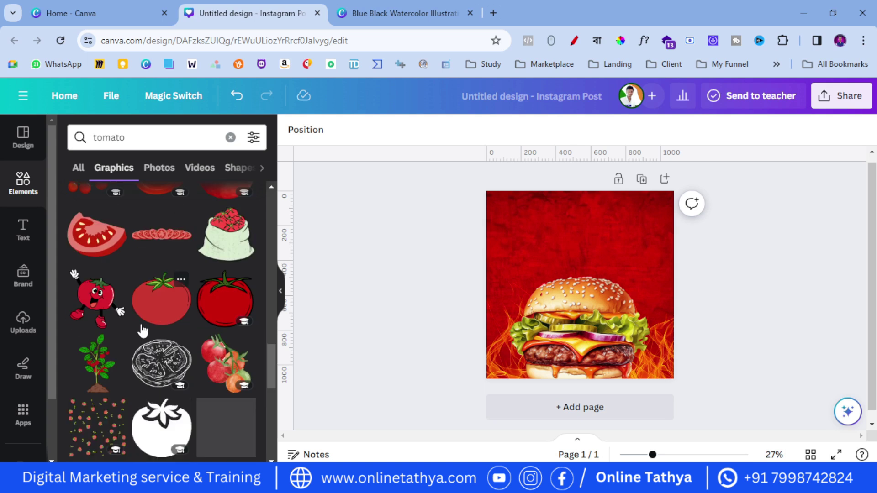
scroll(143, 328, "down", 8)
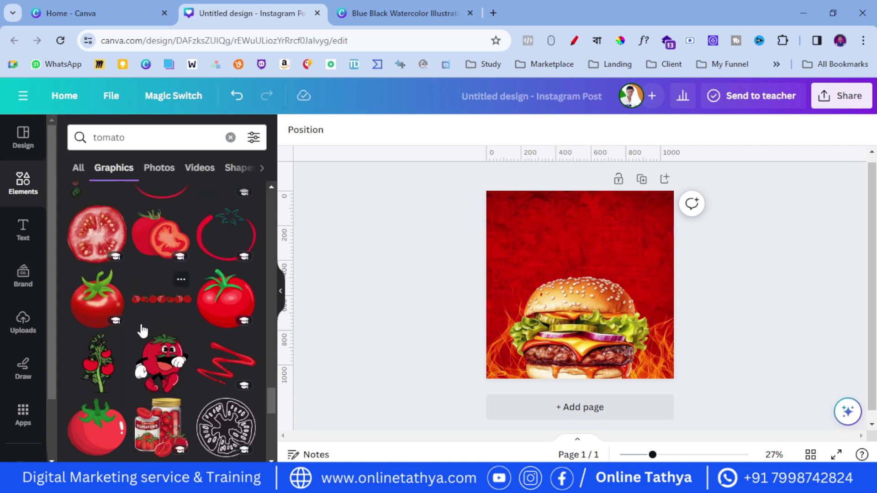
left_click(159, 168)
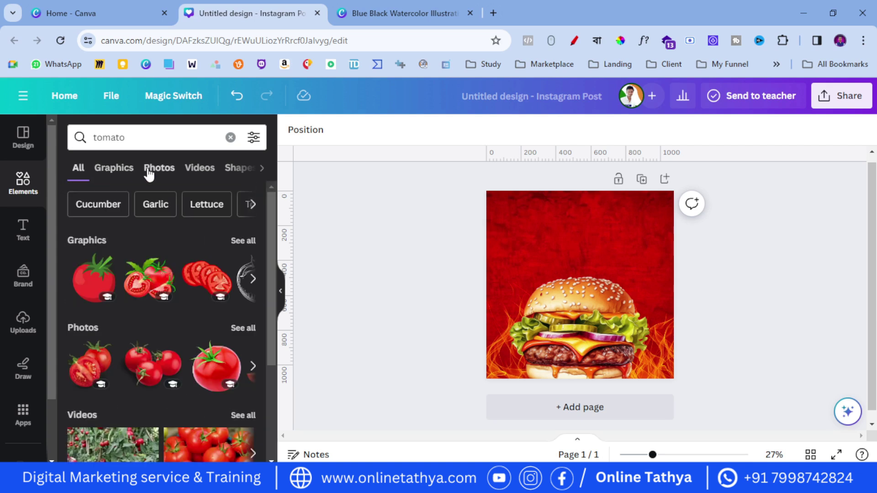
scroll(142, 319, "down", 2)
left_click(115, 325)
left_click_drag(505, 358, 666, 277)
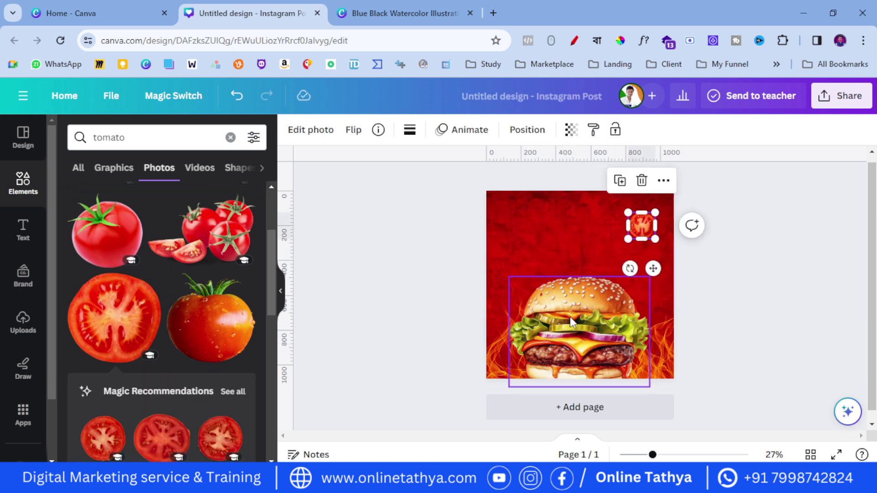
Step: Position one tomato slice at the page's right edge beside the bun and a second one in the upper-right corner
left_click_drag(642, 225, 664, 297)
left_click(701, 266)
left_click(665, 204)
left_click(642, 242)
left_click(647, 305)
left_click(656, 297)
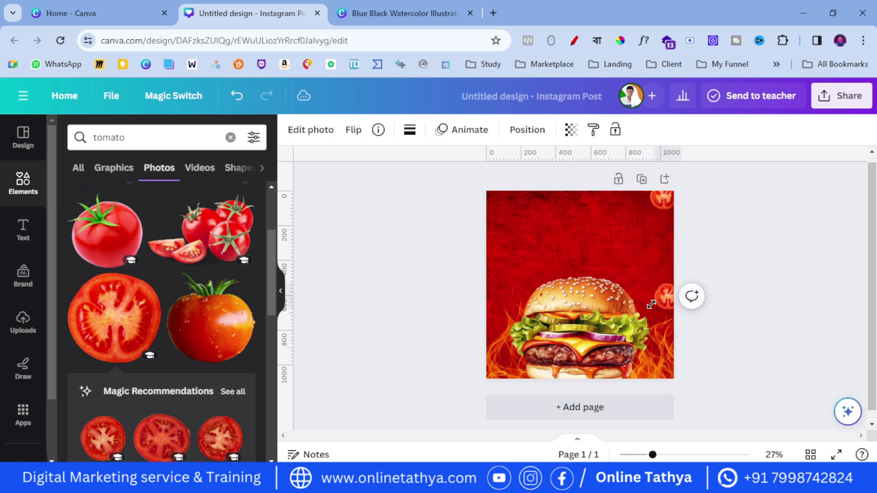
Step: Enlarge the tomato slice in the page's upper-right corner slightly
left_click(661, 200)
left_click_drag(649, 210, 645, 213)
left_click(705, 324)
Step: Apply the Blur effect at intensity 83 to the tomato slice in the upper-right corner
left_click(661, 201)
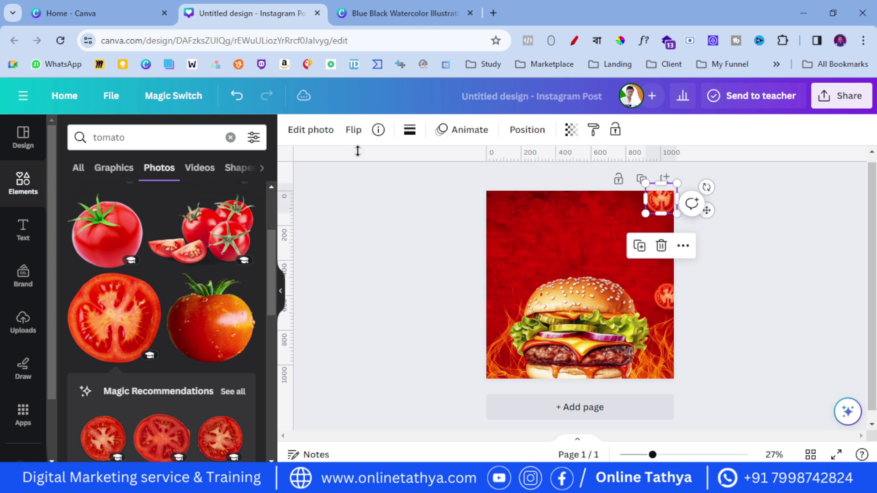
left_click(313, 130)
scroll(172, 355, "down", 5)
left_click(231, 279)
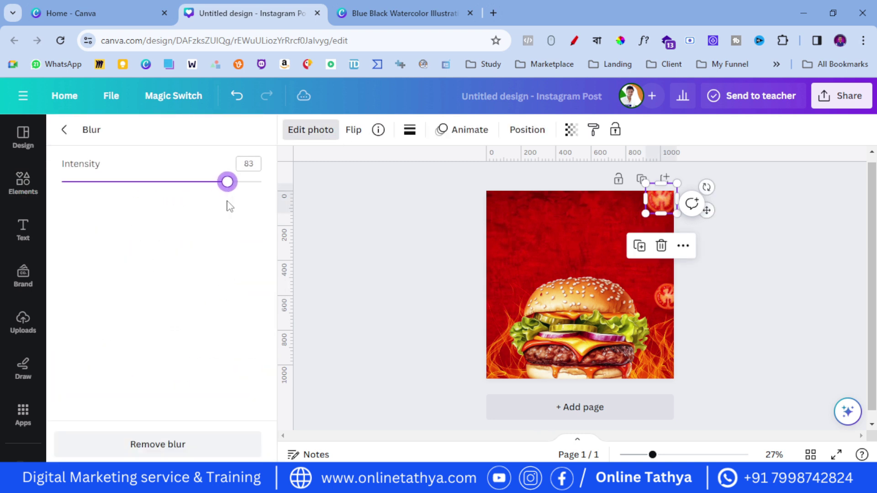
left_click(388, 252)
Step: Apply the Blur effect to the tomato slice at the page's right edge beside the bun
left_click(665, 297)
left_click(312, 131)
scroll(169, 357, "down", 4)
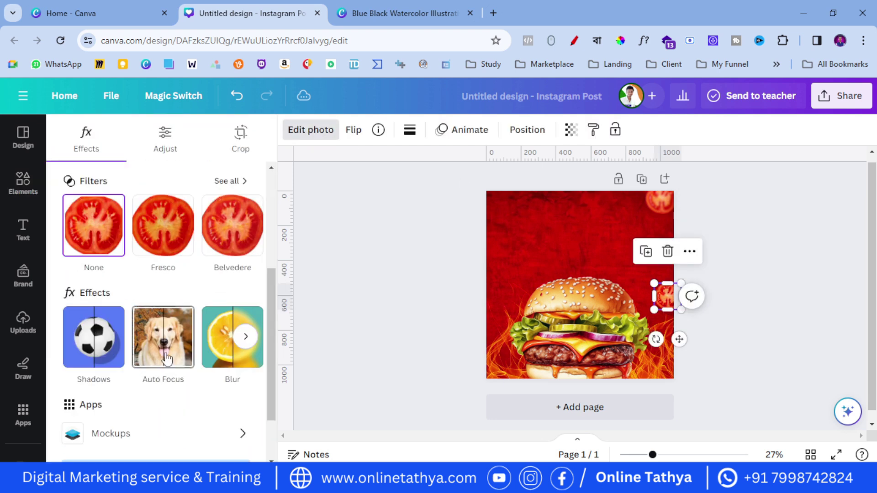
left_click(226, 347)
left_click(435, 329)
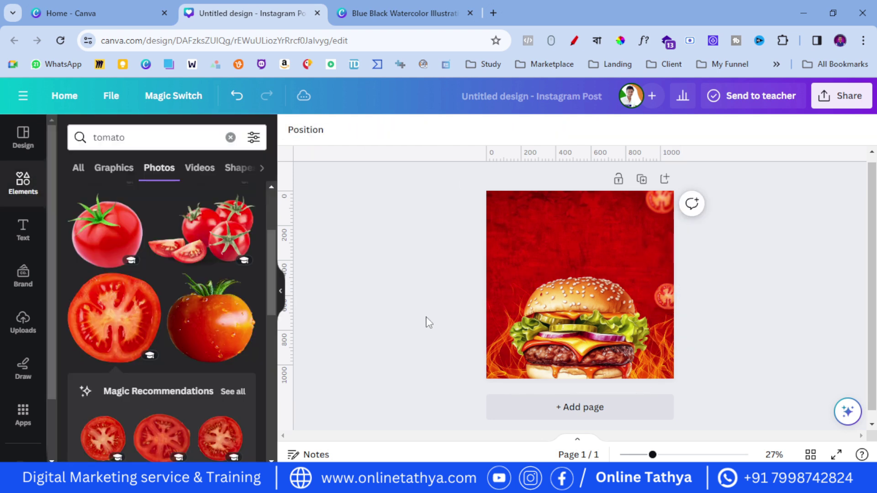
Step: Add a heading above the burger with the text "GRILLED"
left_click(26, 238)
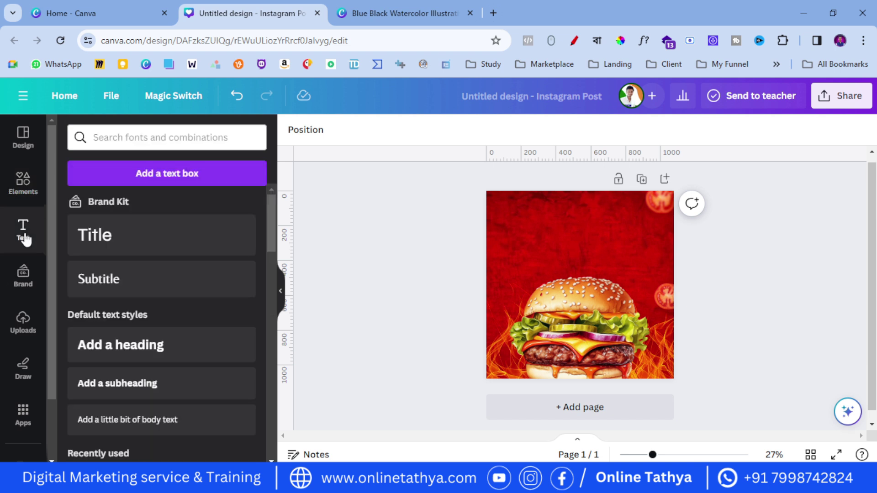
left_click(137, 344)
left_click_drag(572, 285, 575, 236)
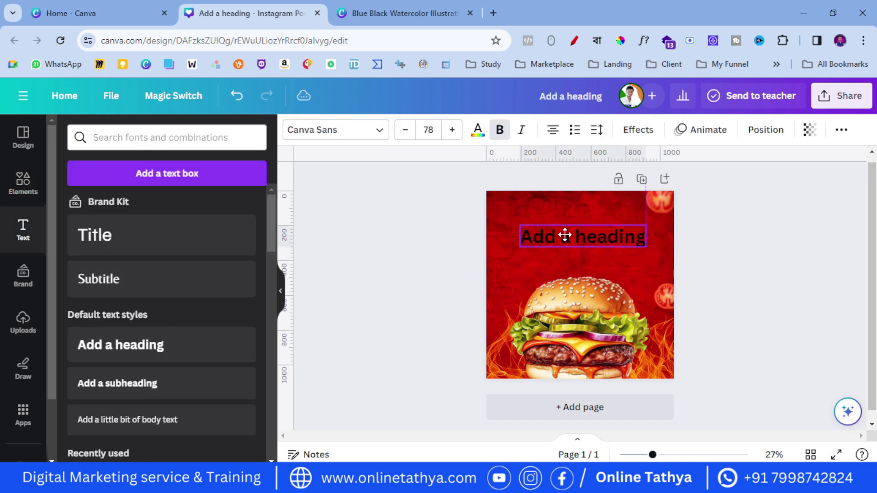
type("Gri")
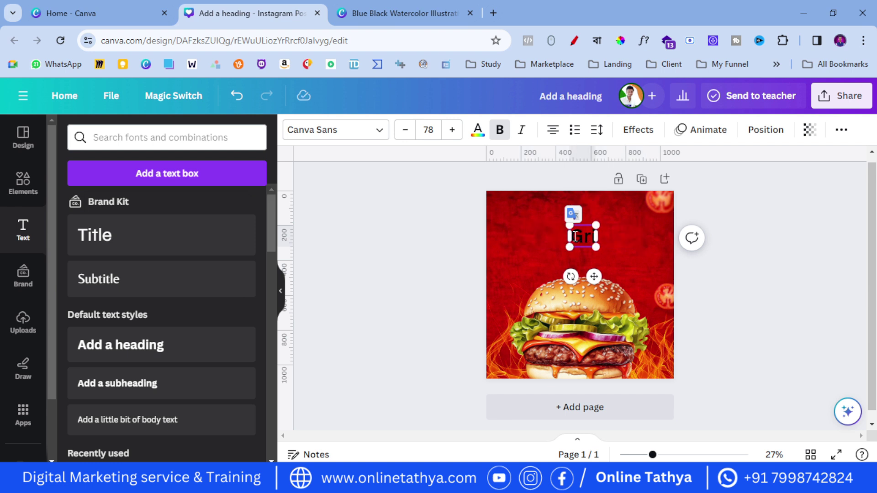
key("BackSpace")
key("BackSpace")
key("BackSpace")
key("BackSpace")
key("BackSpace")
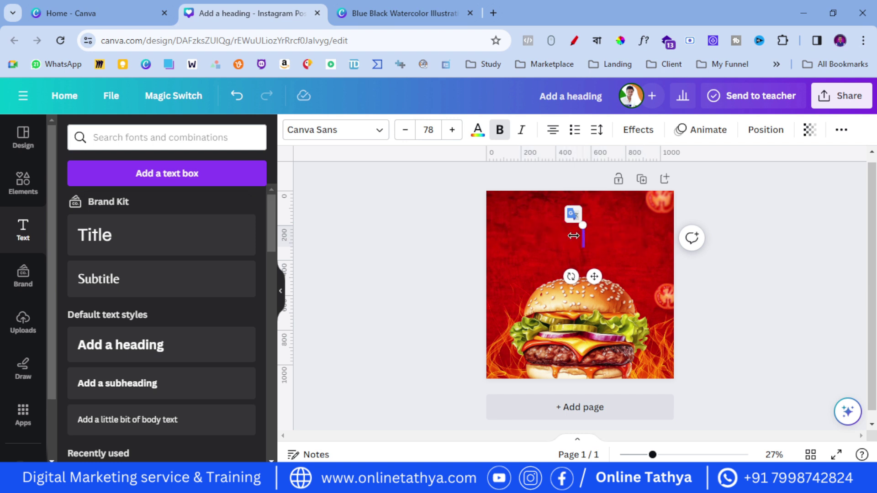
type("GRILLED")
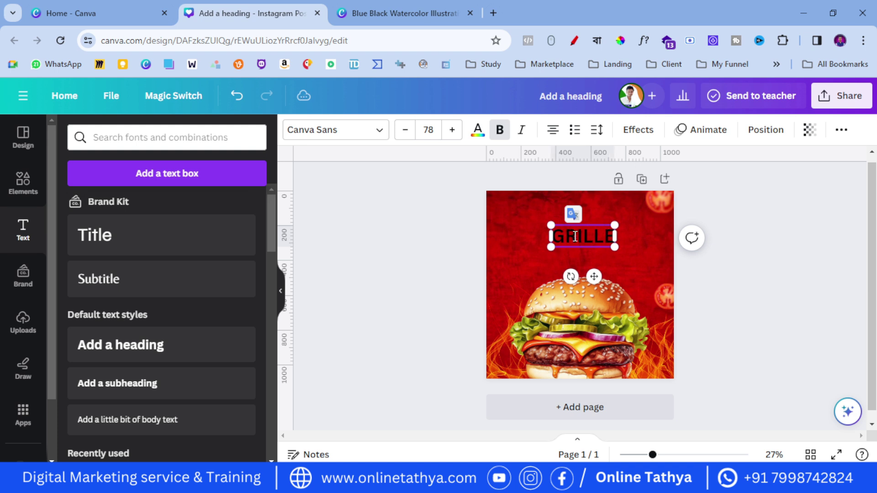
left_click(426, 266)
Step: Change the font of the "GRILLED" heading to Anton
left_click(558, 239)
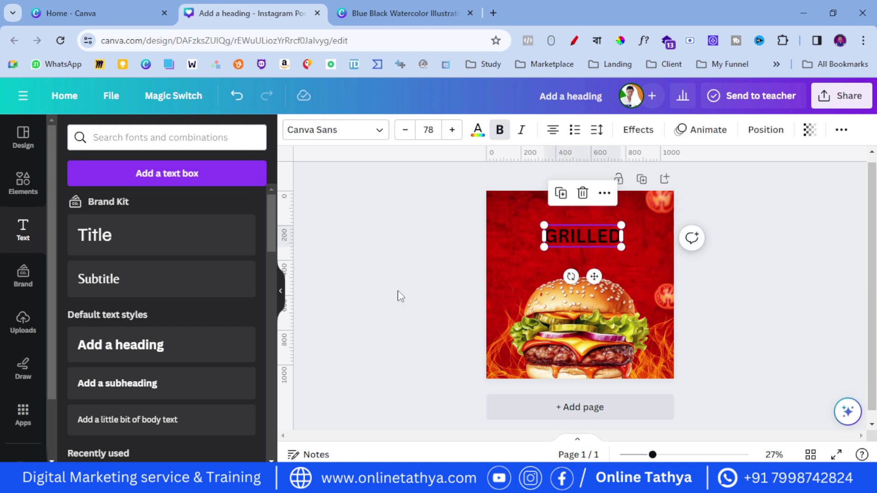
left_click(373, 130)
scroll(161, 358, "down", 3)
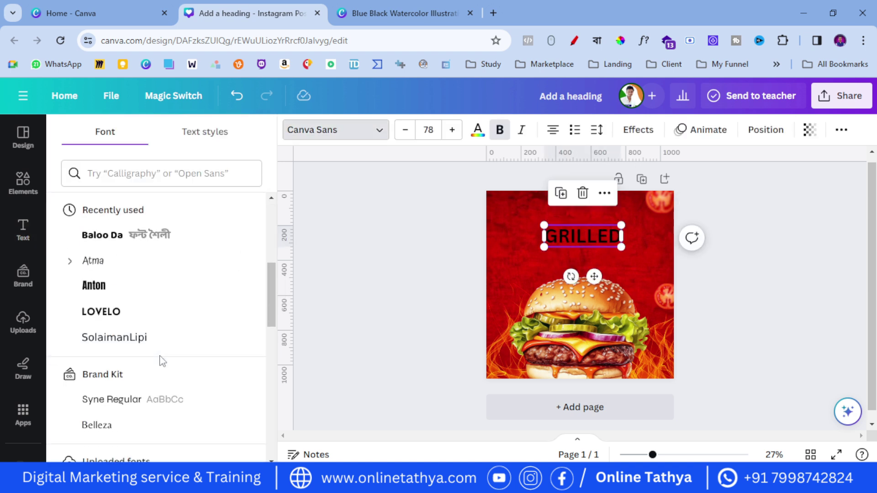
left_click(145, 360)
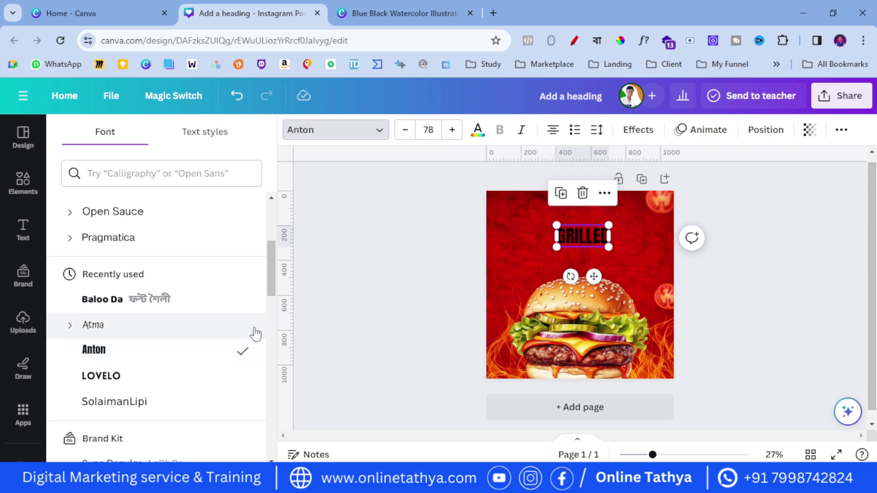
left_click(392, 288)
Step: Enlarge the "GRILLED" heading to font size 162 and keep it centered above the burger
left_click(590, 235)
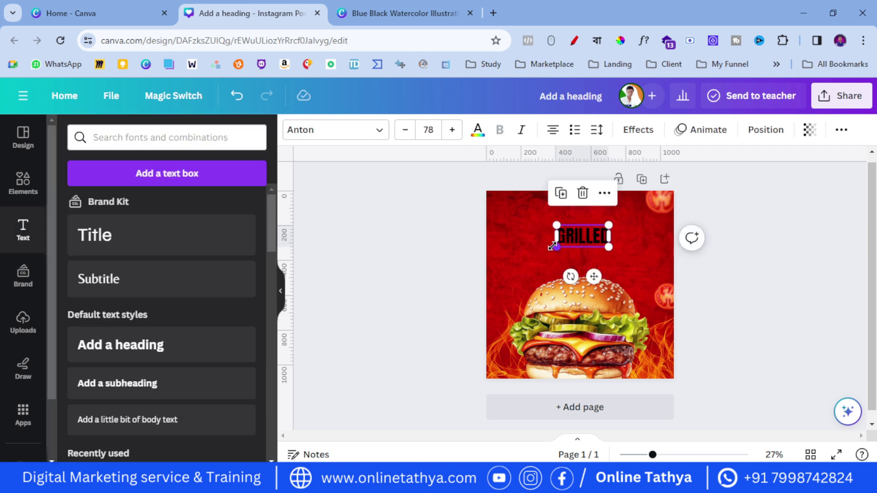
left_click_drag(554, 248, 569, 237)
left_click(431, 279)
left_click_drag(525, 259, 527, 258)
Step: Set the "GRILLED" heading's text color to white
left_click(478, 130)
left_click(105, 305)
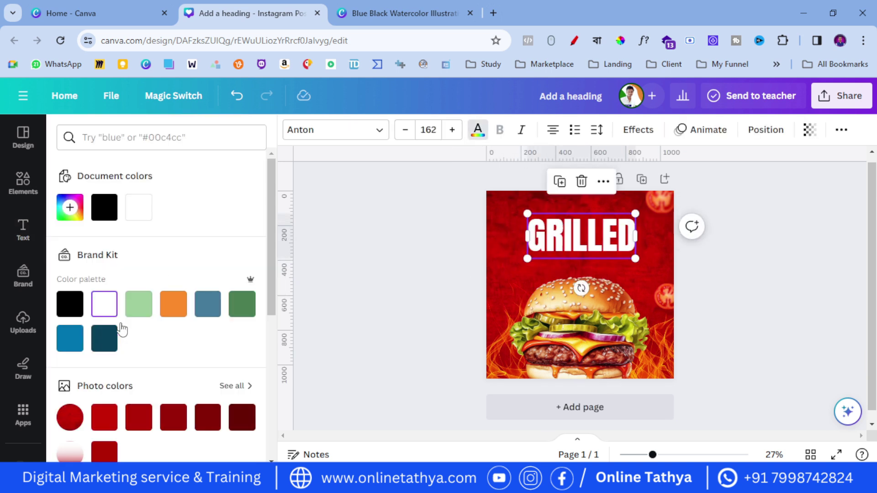
left_click(397, 313)
Step: Duplicate the "GRILLED" heading, place the copy directly below it and change its text to "BURGER"
left_click(603, 238)
left_click(559, 182)
left_click_drag(581, 237, 580, 273)
double_click(581, 268)
type("BU")
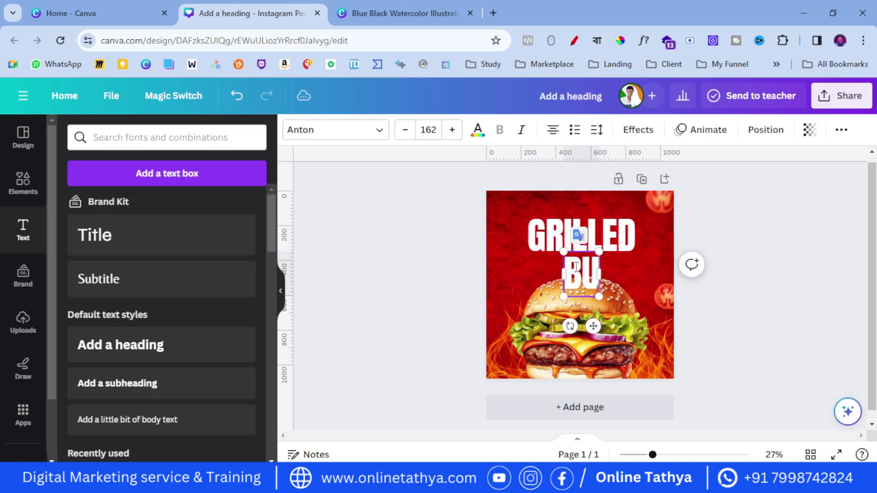
type("RGER")
left_click(447, 268)
Step: Nudge "BURGER" up close beneath "GRILLED" and line up the two heading lines
left_click(595, 275)
key("Up")
key("Up")
key("Up")
key("Up")
key("Up")
key("Up")
key("Up")
key("Up")
key("Up")
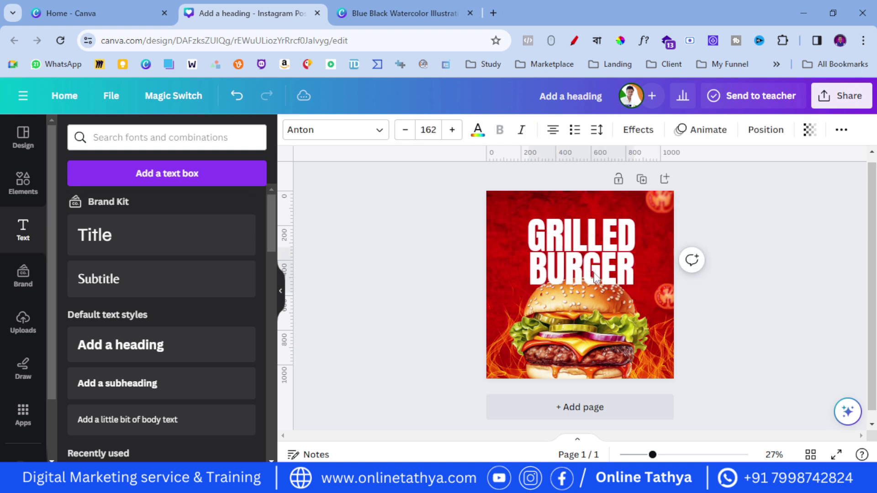
key("Left")
key("Left")
left_click_drag(591, 283, 556, 269)
left_click(579, 236)
left_click(473, 275)
left_click(557, 246)
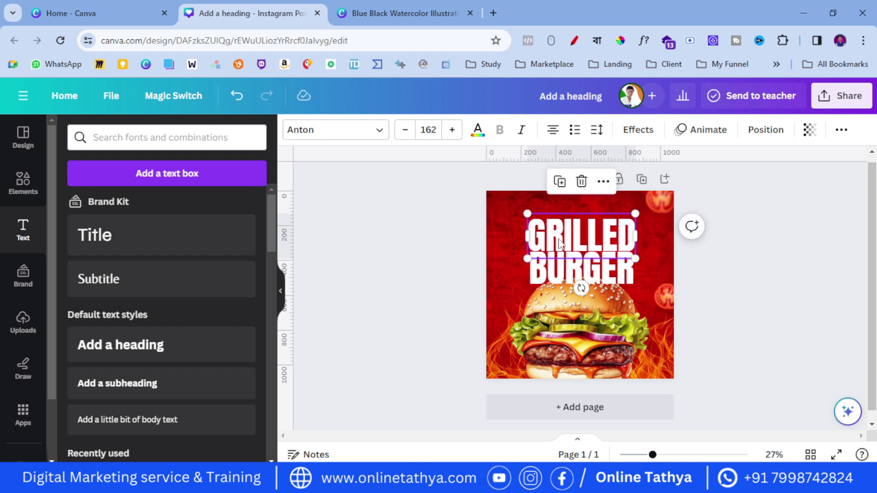
Step: Reorder the layers so the "BURGER" text sits behind the burger image
right_click(558, 269)
mouse_move(590, 272)
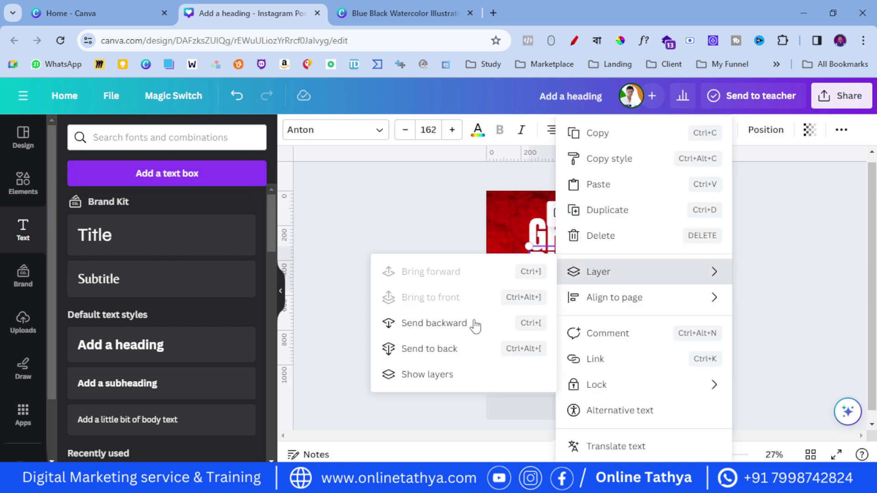
left_click(400, 374)
left_click_drag(198, 218, 189, 392)
left_click(428, 364)
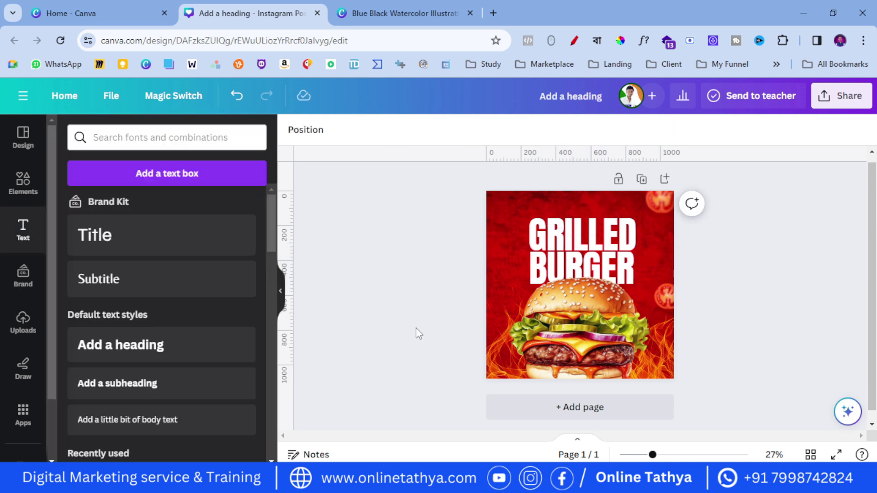
Step: Add another tomato slice, shrink it and place it at the upper left of the bun beside "BURGER"
scroll(377, 327, "up", 1)
scroll(376, 326, "down", 1)
scroll(375, 326, "up", 1)
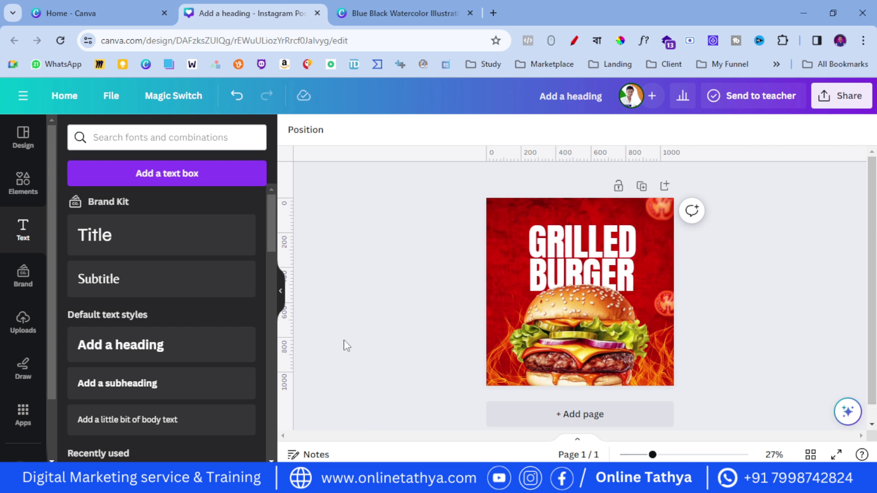
left_click(25, 193)
left_click(116, 321)
left_click(467, 330)
left_click_drag(577, 294, 529, 298)
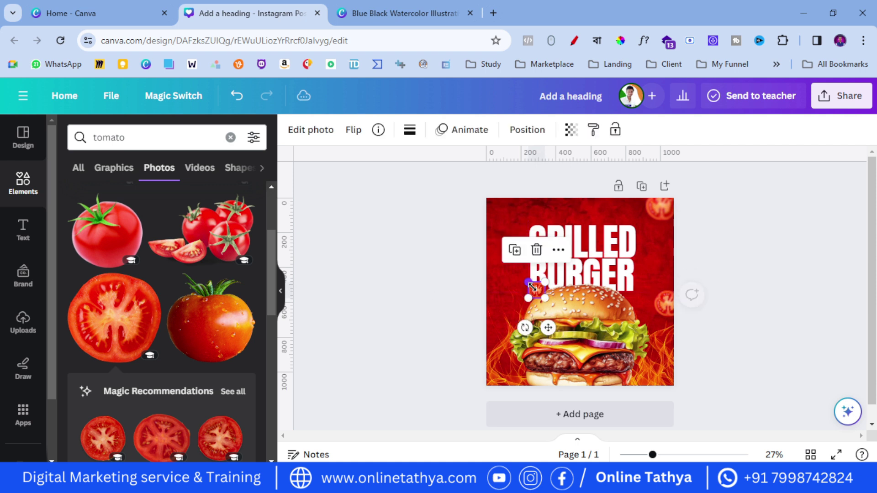
left_click(420, 309)
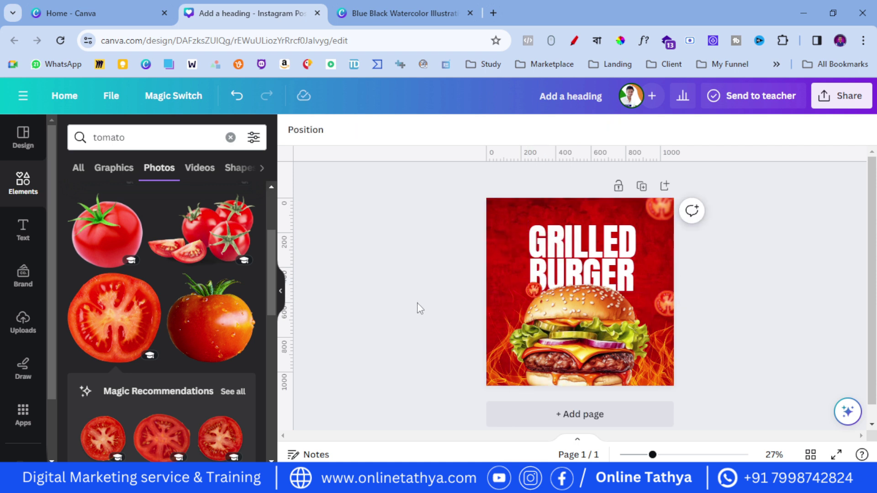
Step: Search the elements for "Leave png" and look through the graphics results for a suitable green leaf
left_click(231, 137)
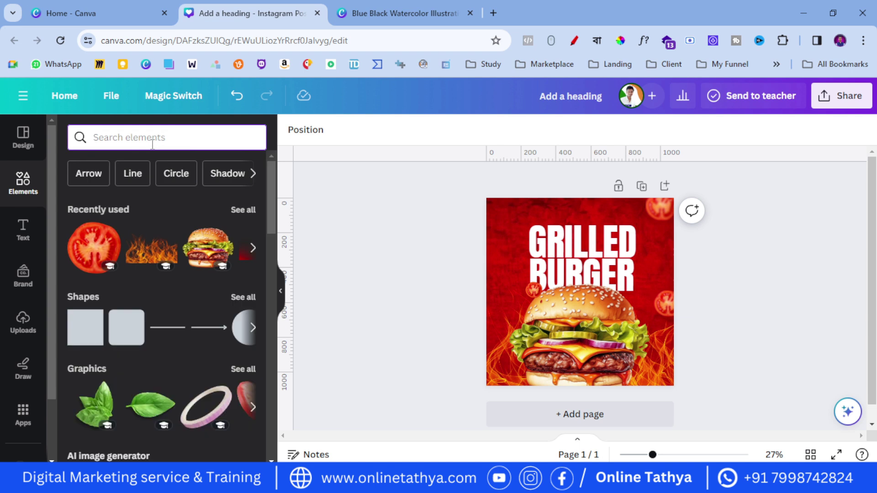
type("Leav")
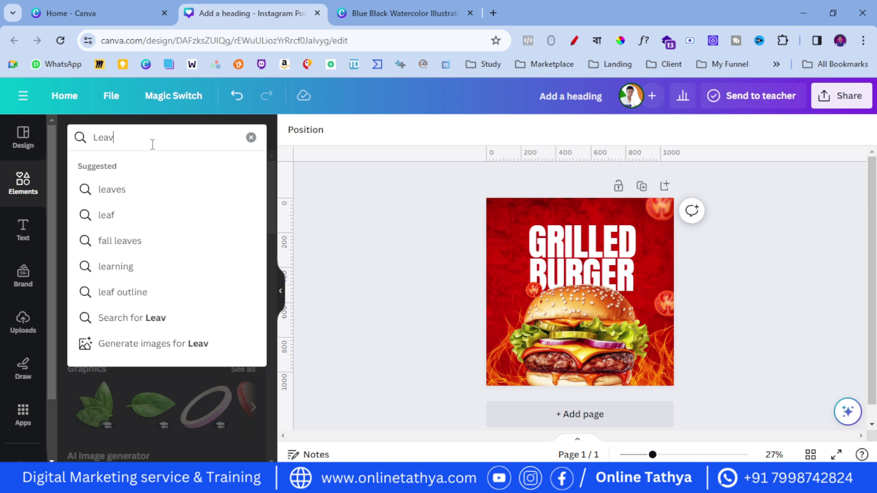
type("e png")
key("Return")
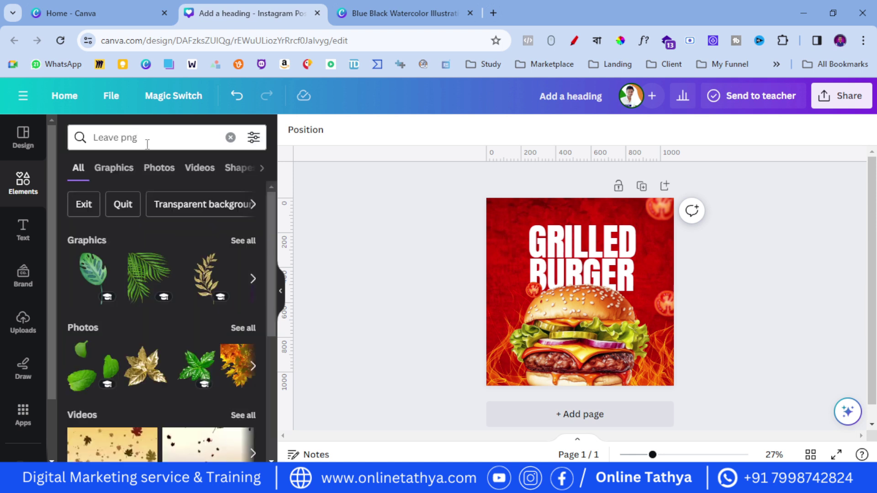
left_click(114, 169)
scroll(128, 257, "down", 10)
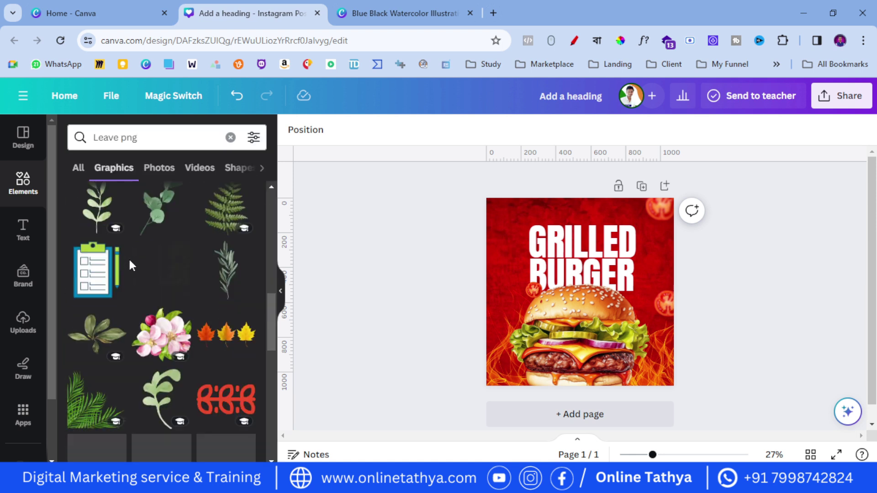
scroll(145, 334, "down", 15)
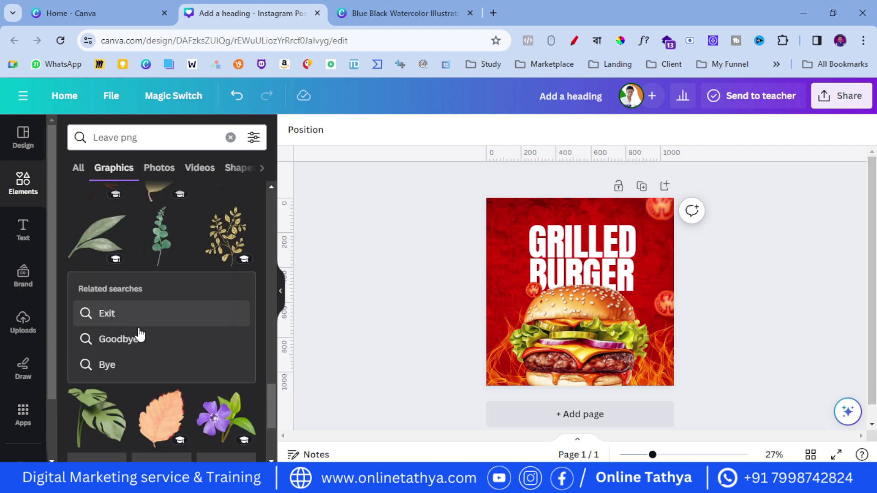
scroll(140, 335, "down", 15)
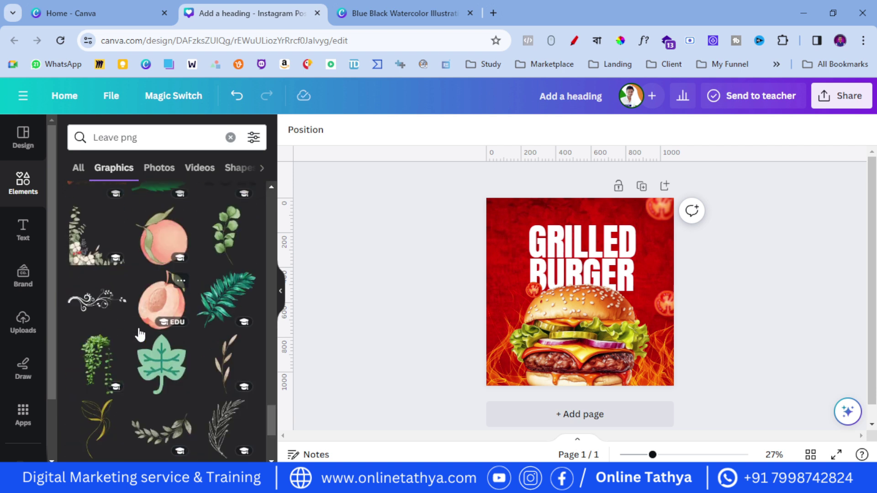
scroll(139, 335, "down", 15)
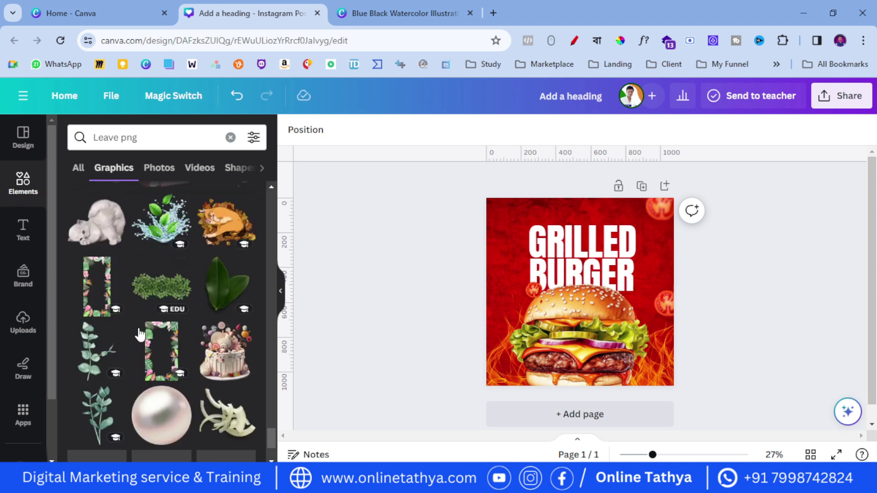
scroll(146, 336, "down", 4)
scroll(147, 336, "down", 5)
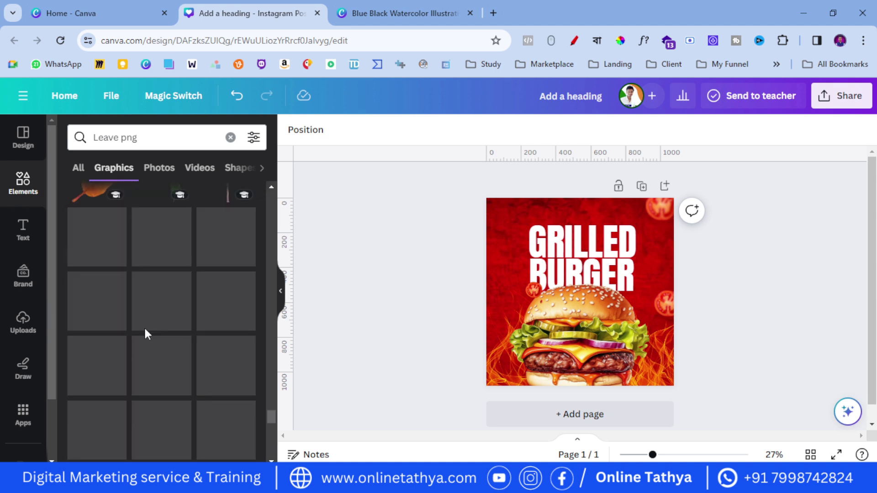
Step: Add the single green leaf from the photo results, shrink and rotate it, and place it at the post's left edge beside the bun
left_click(159, 167)
scroll(117, 348, "down", 3)
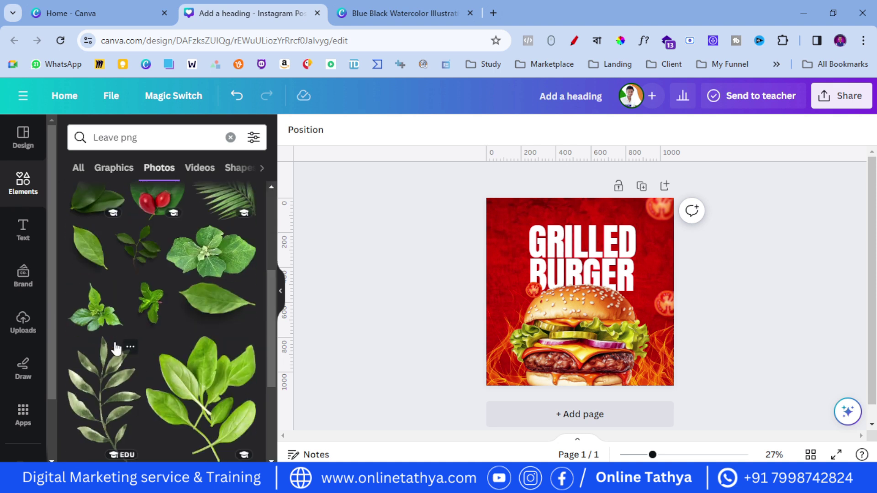
scroll(111, 346, "up", 3)
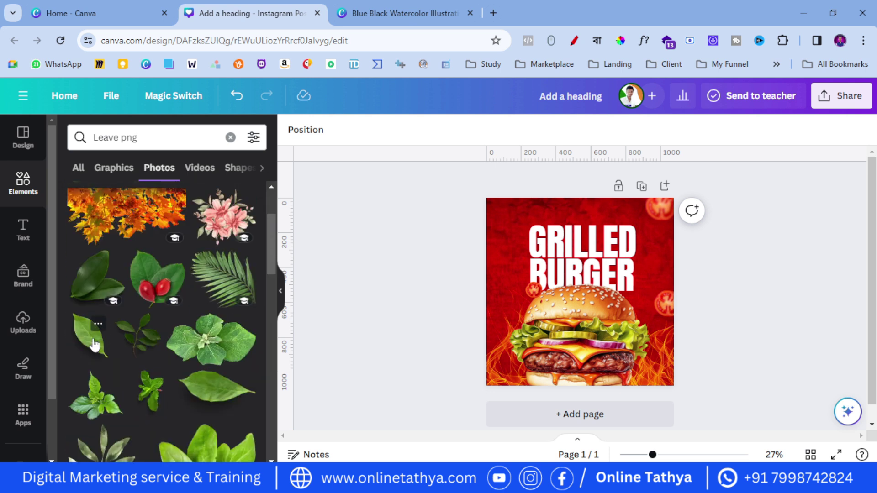
left_click(93, 345)
left_click_drag(579, 396, 383, 235)
left_click_drag(670, 262, 446, 274)
left_click_drag(487, 304, 503, 302)
Step: Blur the leaf at the post's left edge with an intensity of 66
left_click(310, 130)
scroll(176, 398, "down", 3)
left_click(231, 327)
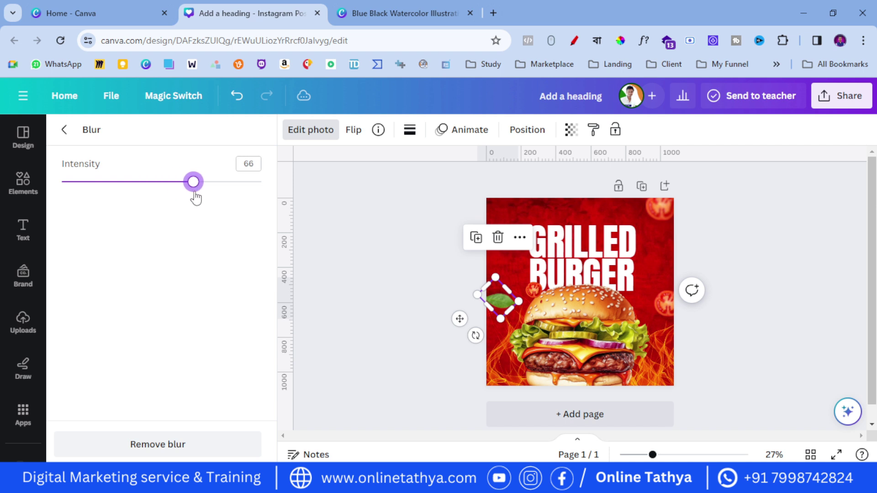
left_click(417, 354)
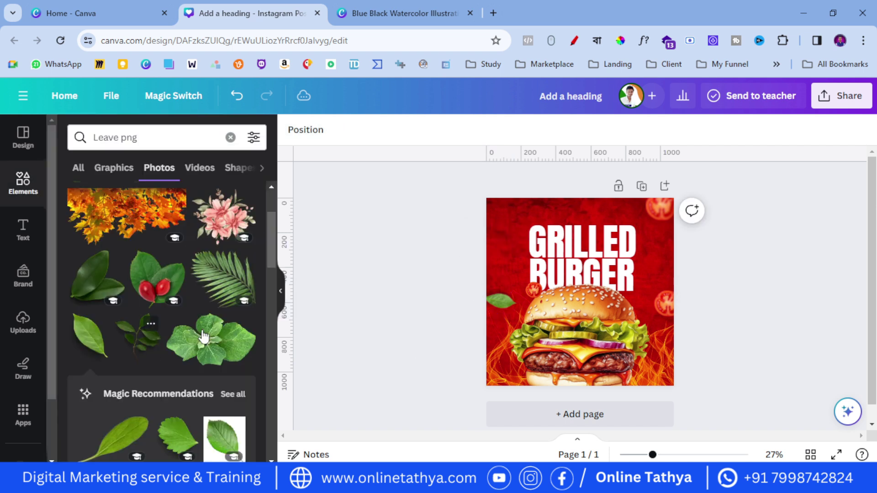
Step: Duplicate the small leaf and place the copy, rotated, at the right end of "BURGER" just above the bun
left_click(499, 299)
left_click(481, 241)
left_click_drag(506, 307, 580, 339)
left_click(451, 307)
left_click(764, 364)
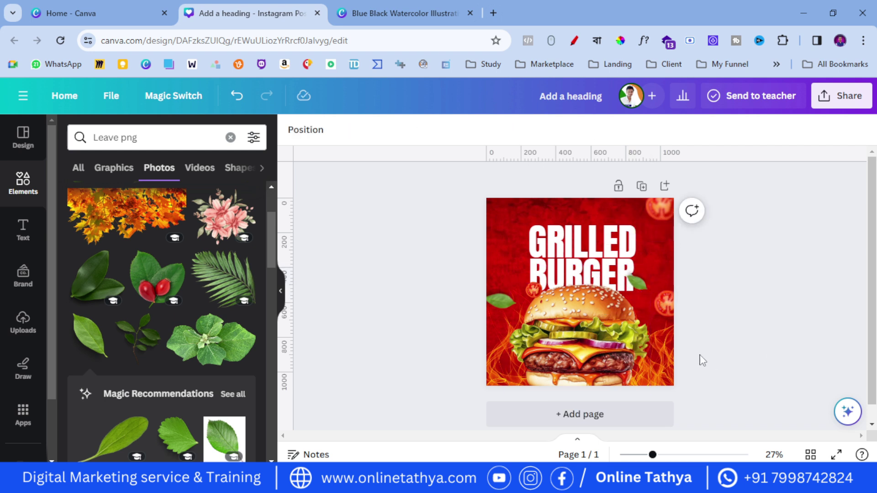
Step: Add the wide green leaf photo, shrink it and reorder the layers so it sits in front of the "GRILLED" heading
left_click(101, 356)
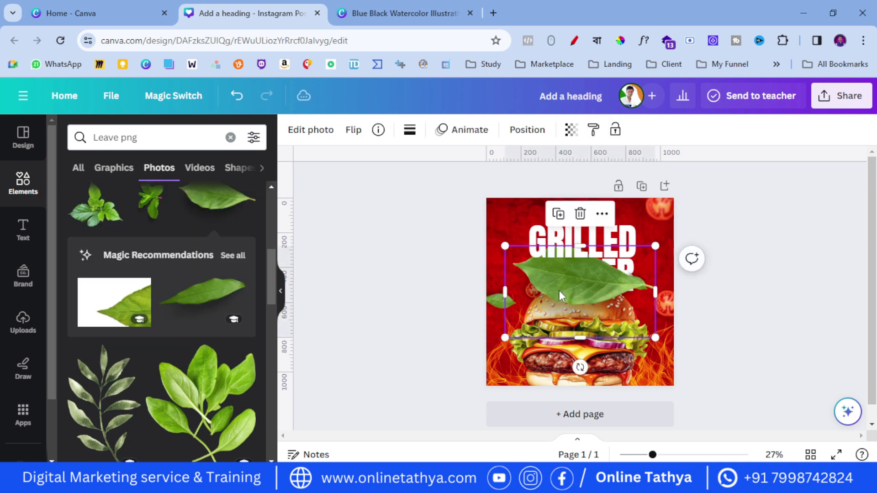
left_click_drag(657, 340, 569, 318)
right_click(548, 242)
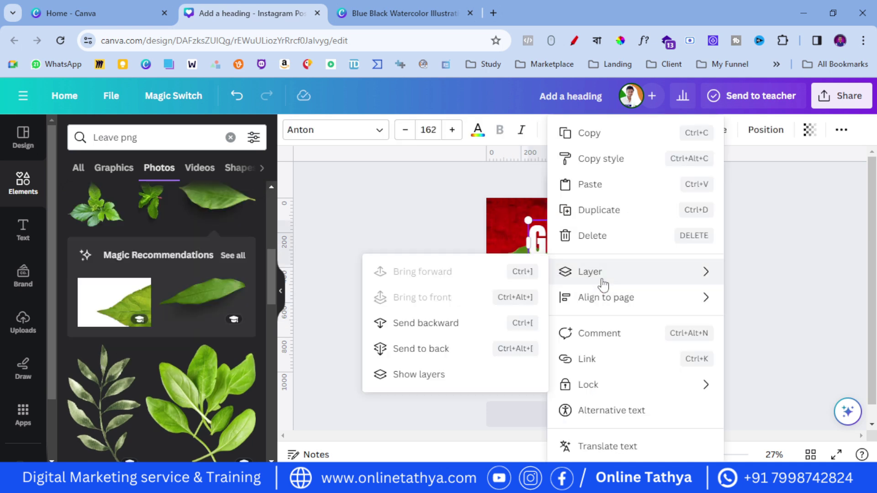
left_click(583, 272)
left_click_drag(192, 345, 197, 211)
Step: Shrink and tilt the wide leaf and place it at the left end of the heading, between "GRILLED" and "BURGER"
left_click_drag(562, 274, 551, 248)
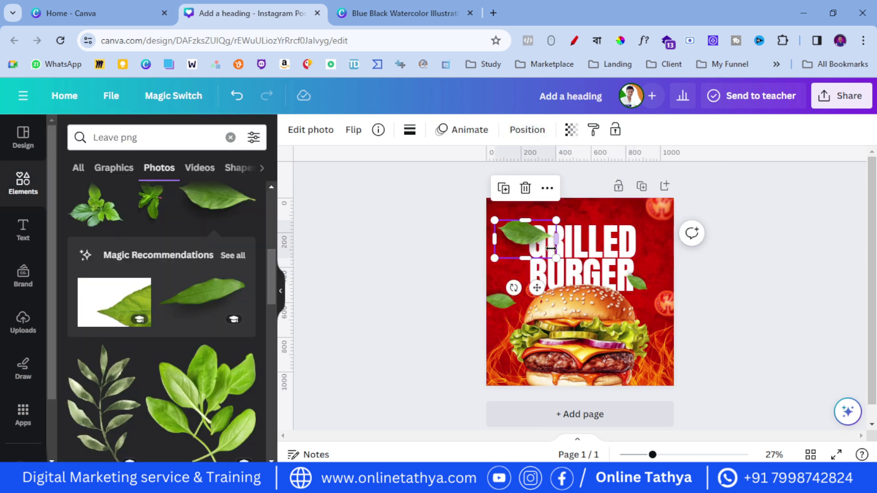
left_click_drag(544, 290, 529, 293)
left_click_drag(502, 289, 517, 261)
left_click(463, 276)
left_click(459, 269)
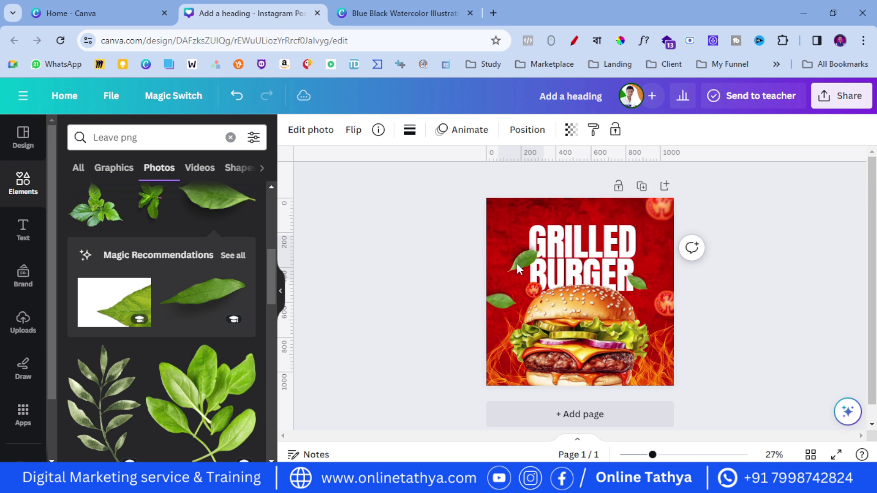
left_click(424, 300)
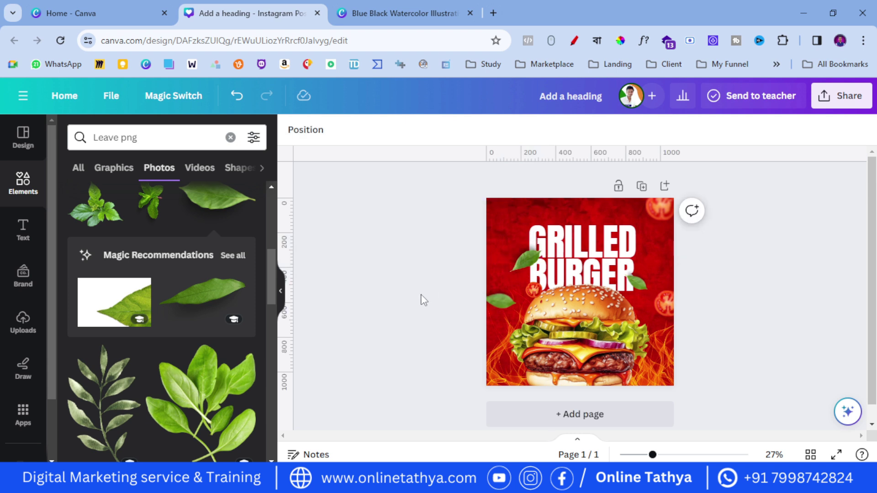
Step: Add a subheading reading "FRESHLY GRILLED" and place it centred just above the "GRILLED" heading
left_click(22, 226)
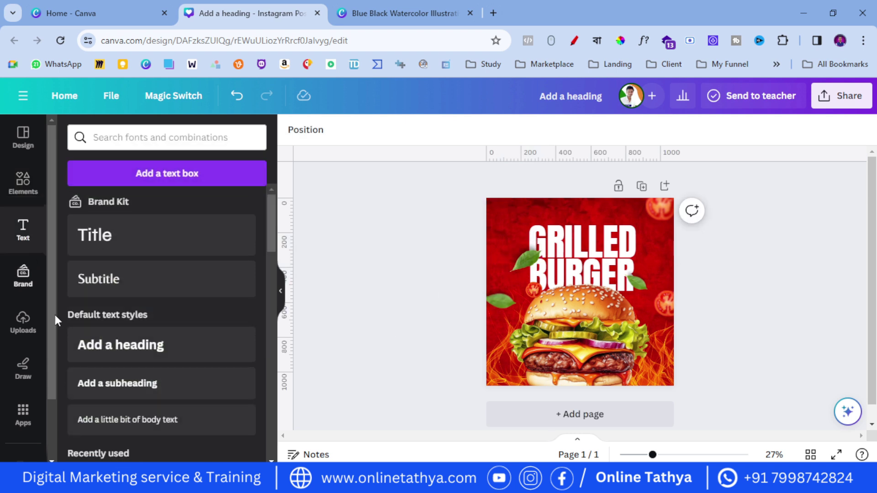
left_click(133, 383)
left_click_drag(565, 291, 563, 210)
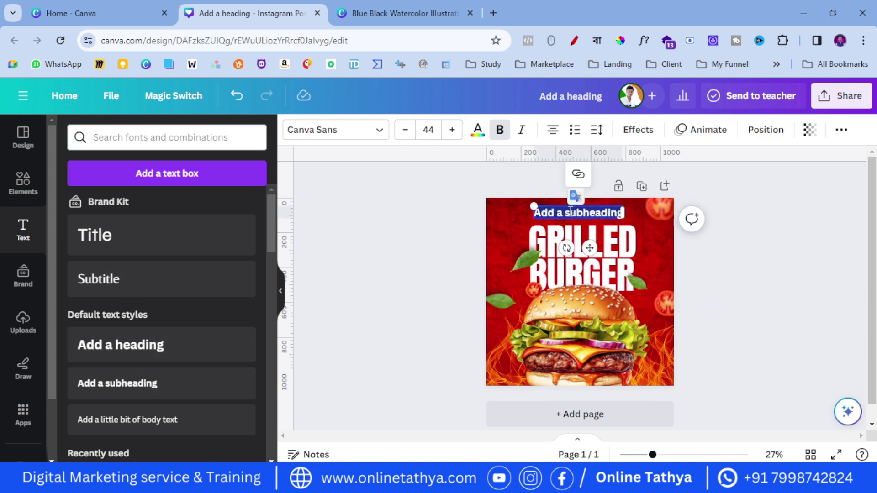
type("FRESHLY GRILLED")
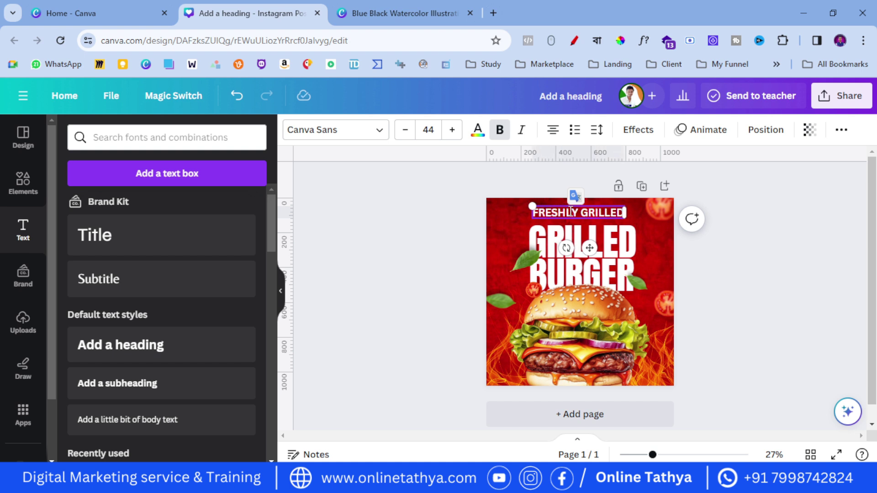
left_click(390, 302)
left_click_drag(577, 212, 577, 216)
left_click(478, 130)
scroll(168, 328, "down", 3)
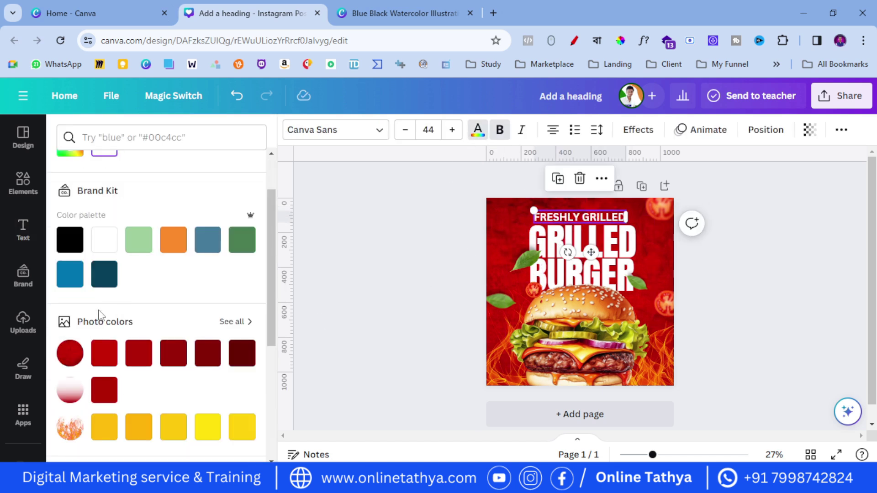
left_click(371, 274)
Step: Search for a "squsri" font for the "FRESHLY GRILLED" subheading, then clear the search
left_click(561, 219)
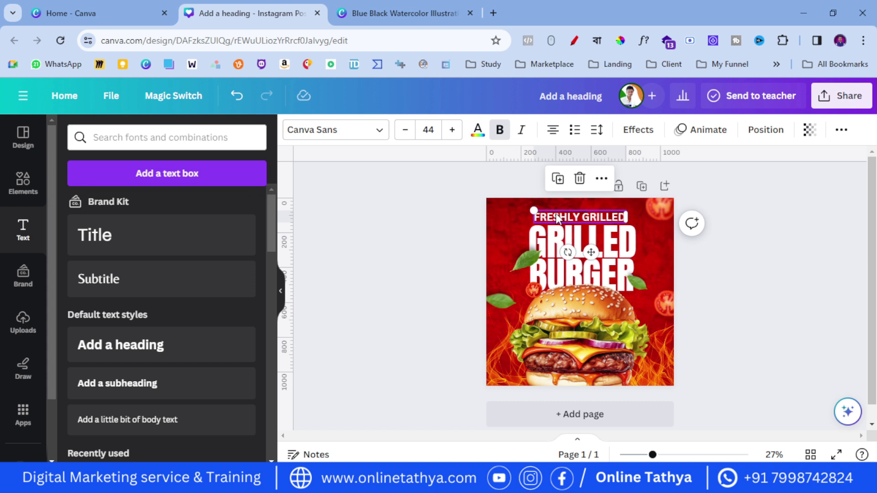
left_click(376, 132)
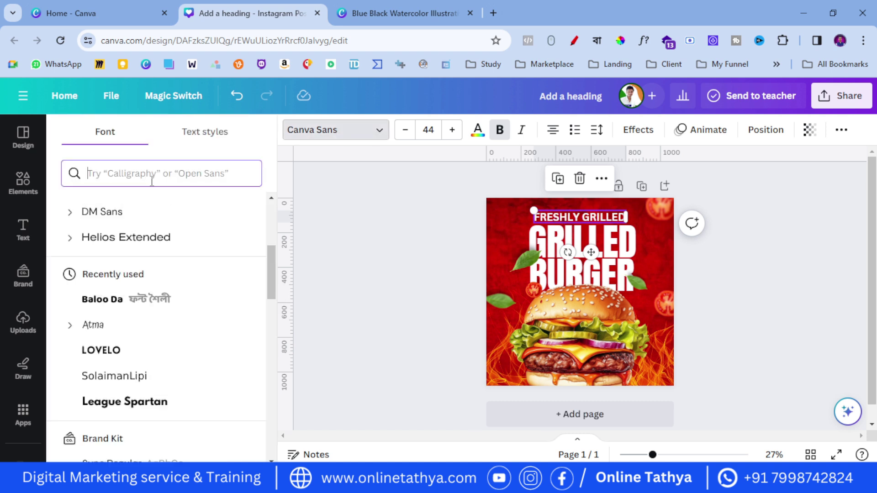
type("SQUR")
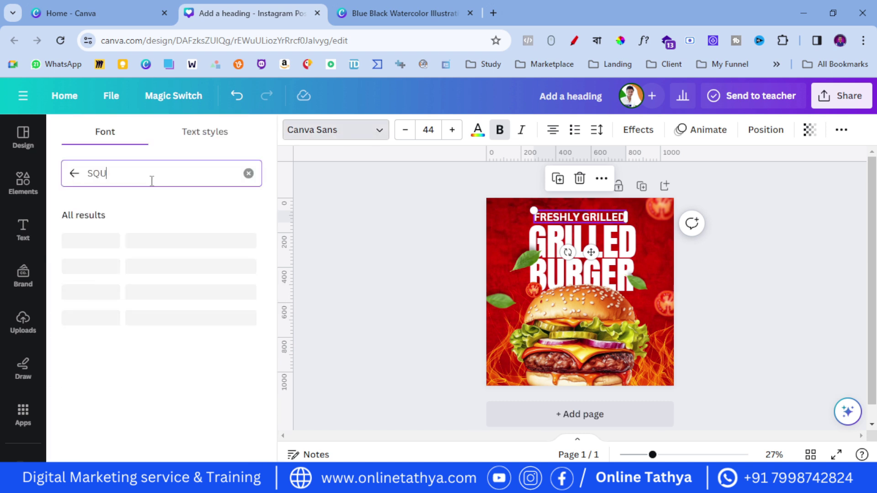
key("BackSpace")
key("BackSpace")
key("BackSpace")
key("BackSpace")
type("s")
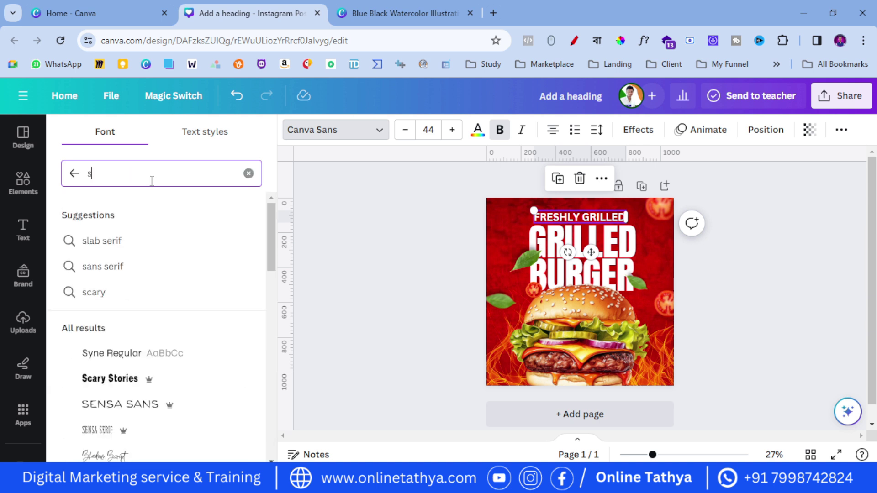
type("qusris")
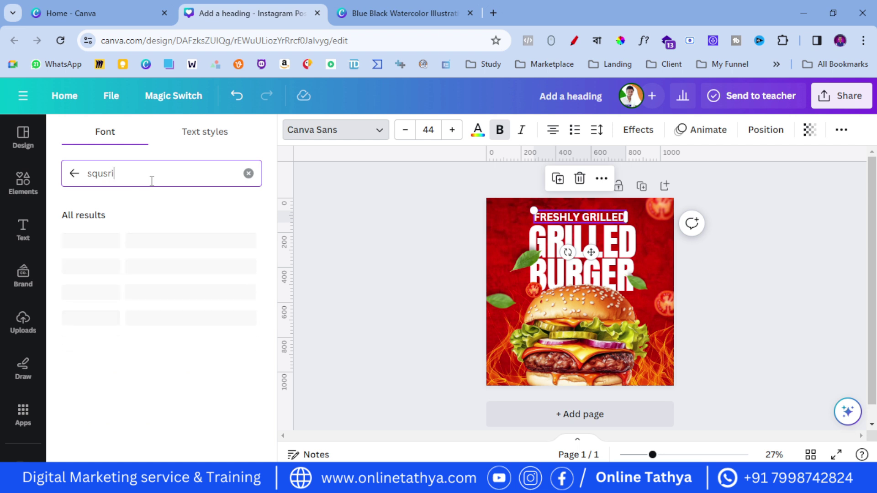
key("BackSpace")
key("BackSpace")
key("BackSpace")
key("BackSpace")
key("BackSpace")
key("BackSpace")
key("BackSpace")
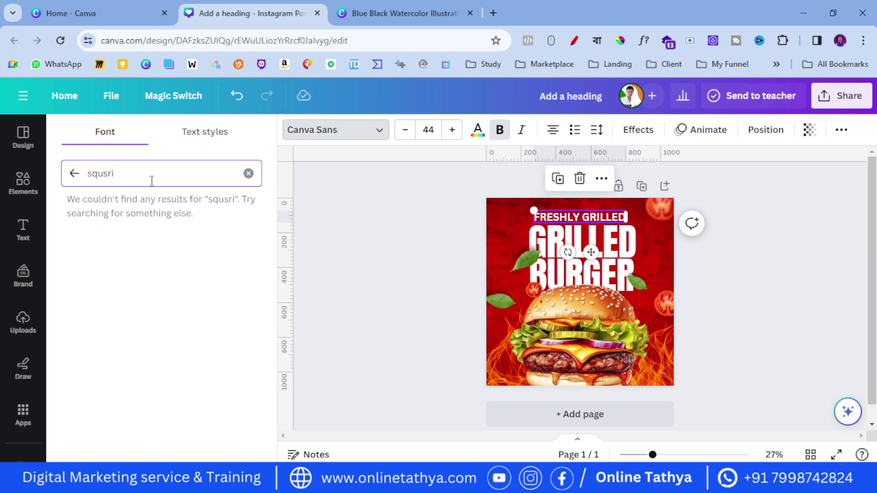
Step: Search the fonts for "sans" and try DM Sans, Duru Sans, Gabriel Sans and Canva Sans on the "FRESHLY GRILLED" subheading
type("sans")
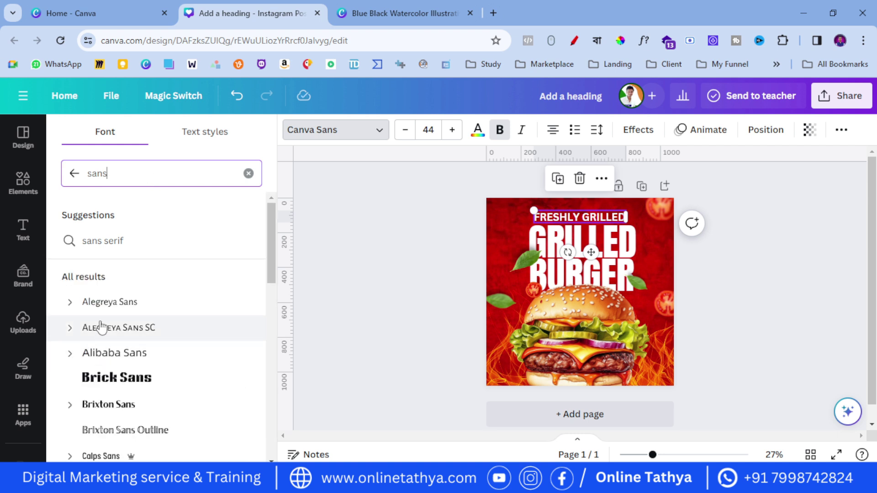
scroll(101, 327, "down", 7)
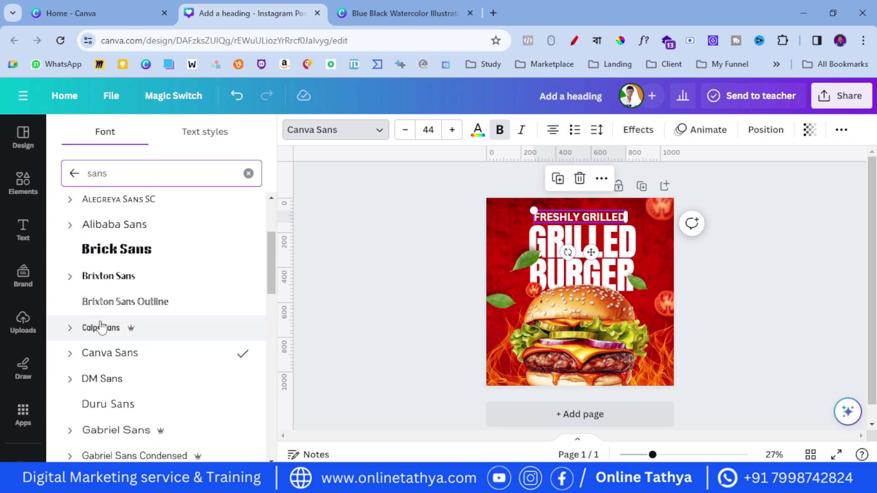
scroll(101, 326, "up", 2)
left_click(122, 255)
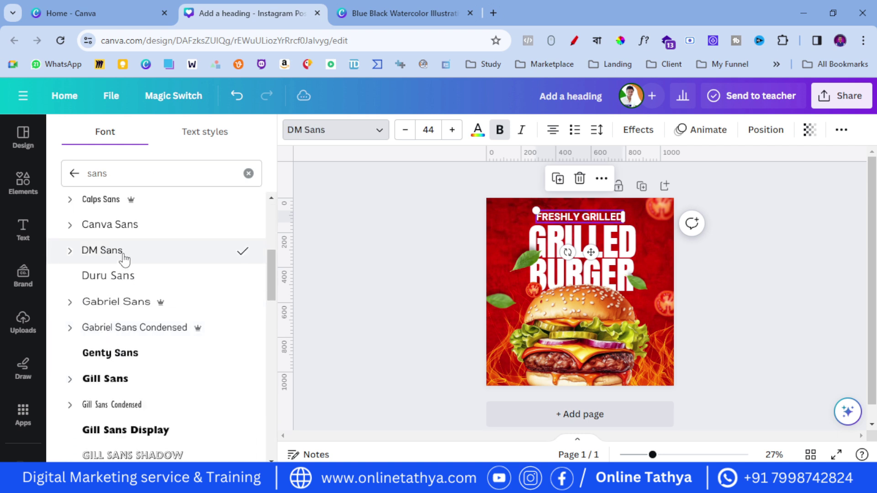
left_click(119, 279)
left_click(127, 303)
left_click(123, 255)
left_click(120, 231)
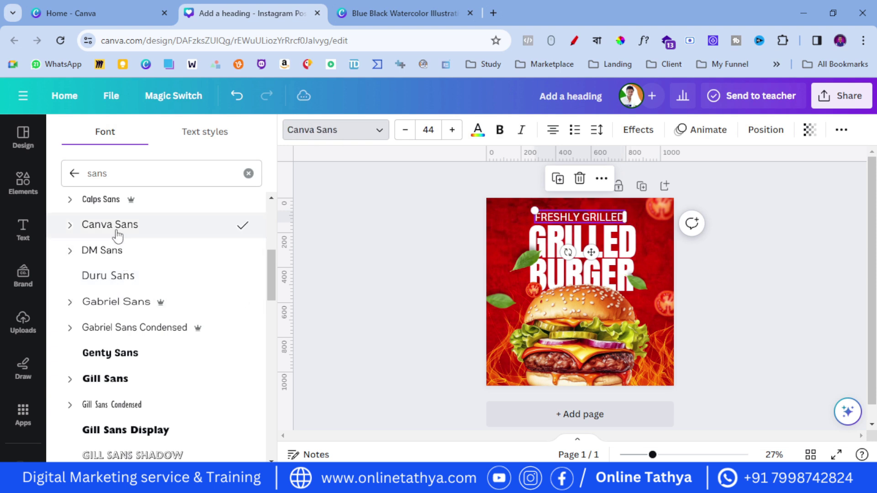
left_click(382, 270)
Step: Nudge the "FRESHLY GRILLED" subheading down so it sits closer to the "GRILLED" heading
left_click(566, 220)
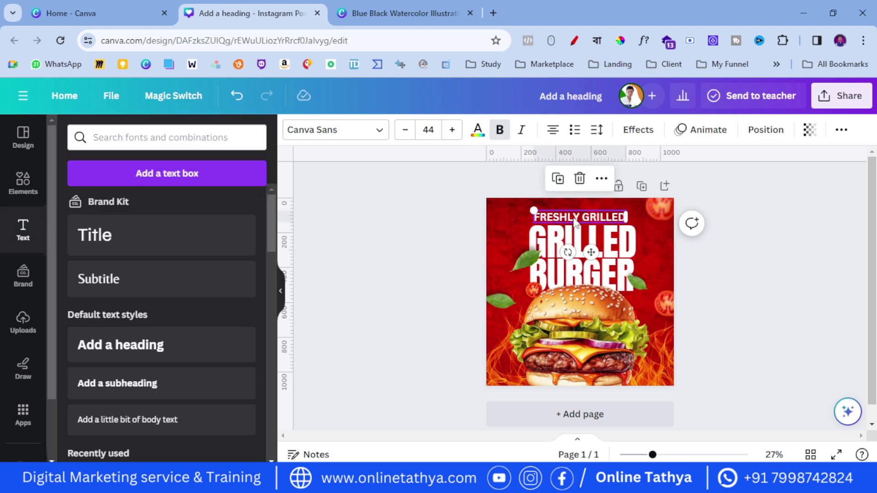
left_click_drag(563, 220, 563, 222)
left_click(434, 234)
left_click(564, 221)
left_click(406, 252)
Step: Search the elements library for "circle shape" and browse the graphics results
left_click(23, 182)
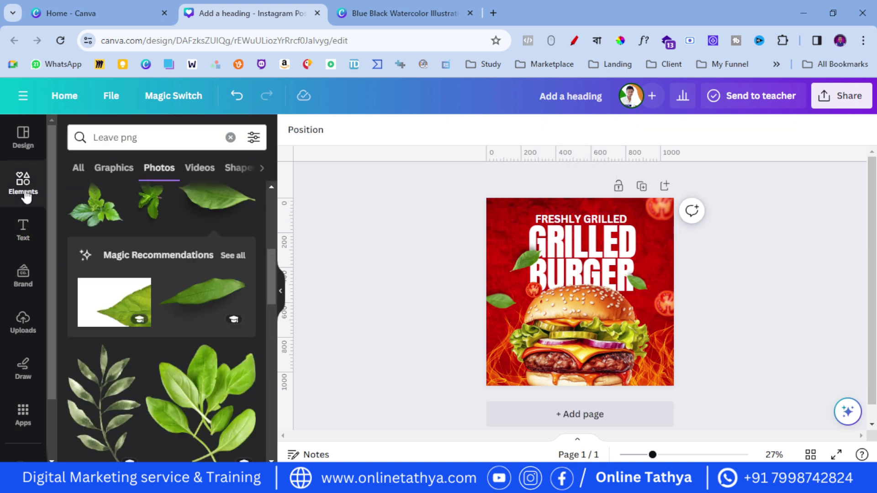
left_click(229, 138)
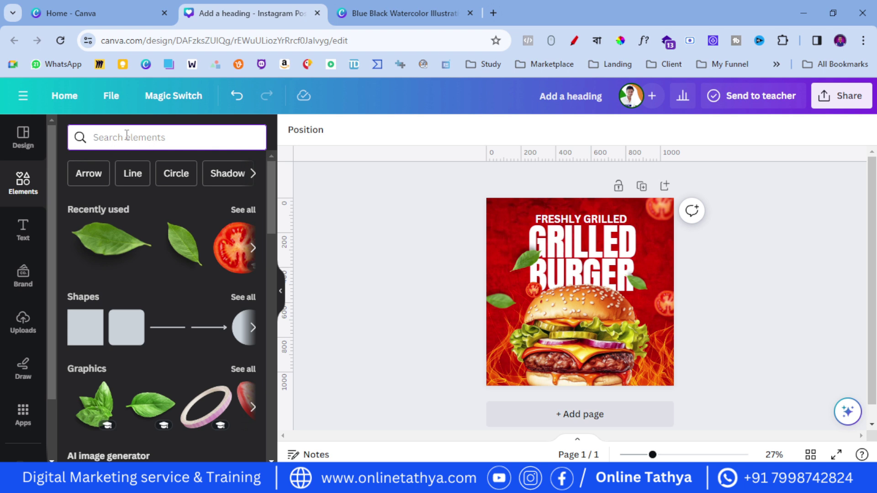
type("circle")
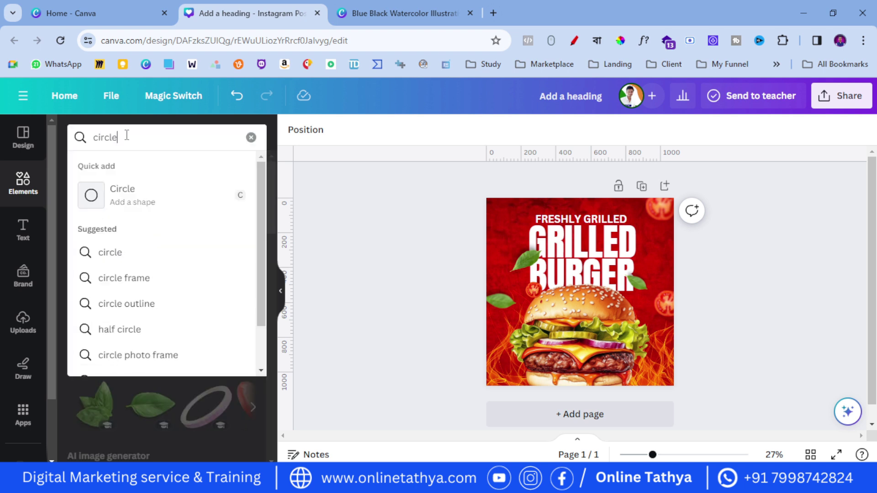
type(" shape")
key("Return")
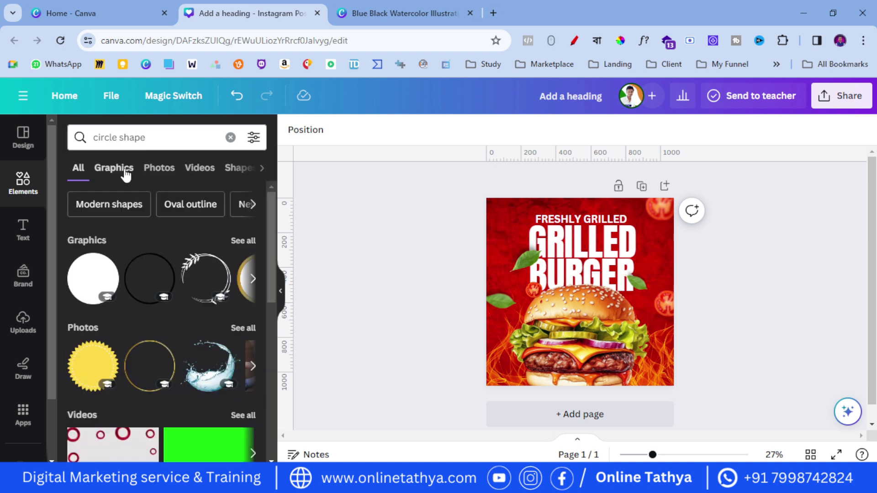
left_click(125, 172)
scroll(130, 340, "down", 10)
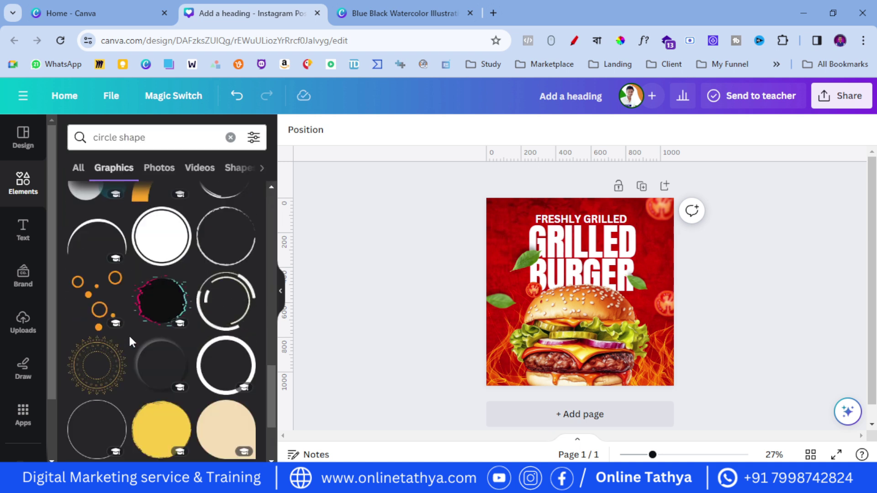
Step: Add the white circle with an outer ring as a small badge over the lettuce on the burger's right side
left_click(161, 236)
left_click_drag(543, 254, 627, 327)
left_click(427, 322)
left_click(587, 315)
left_click(427, 346)
left_click(617, 395)
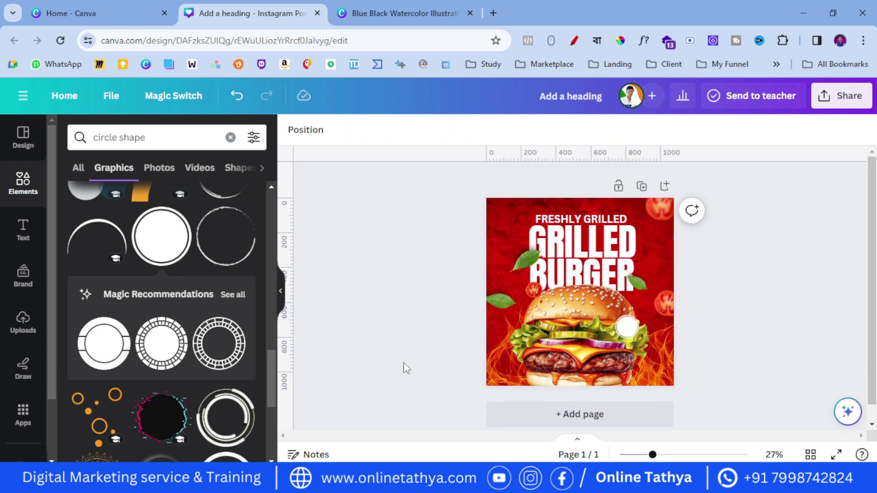
Step: Add a small body text reading "UP TO"
left_click(21, 231)
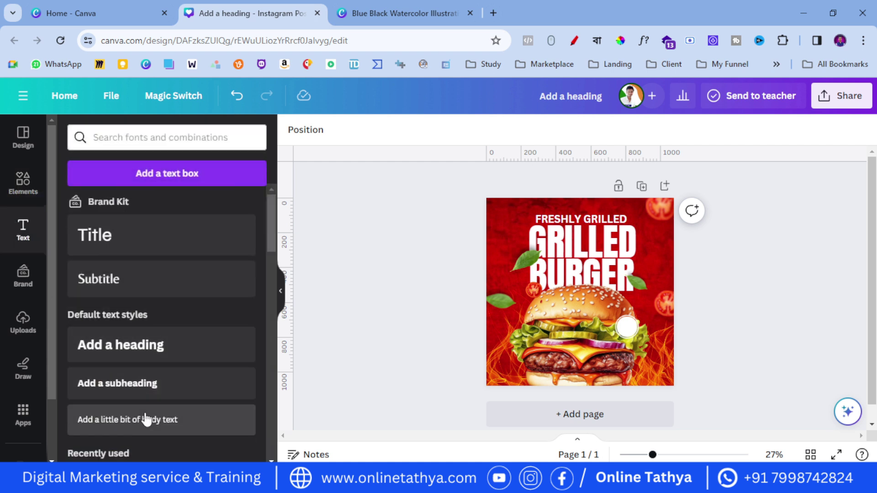
left_click(146, 418)
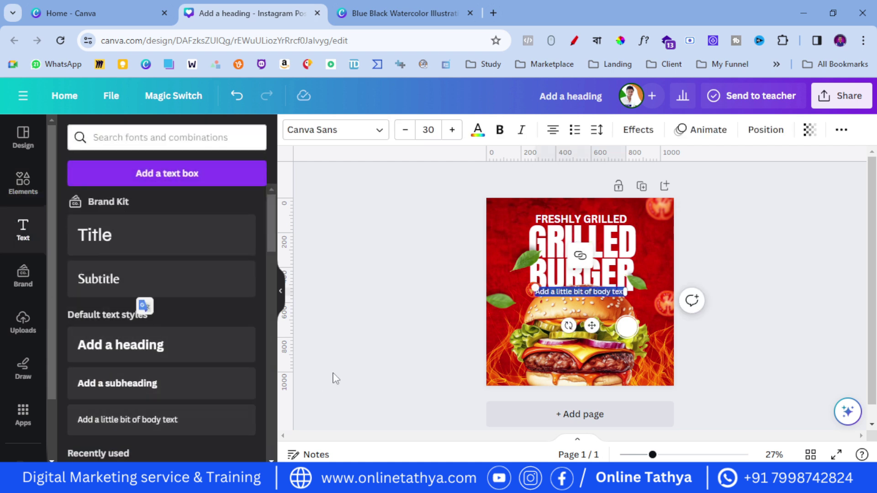
key("BackSpace")
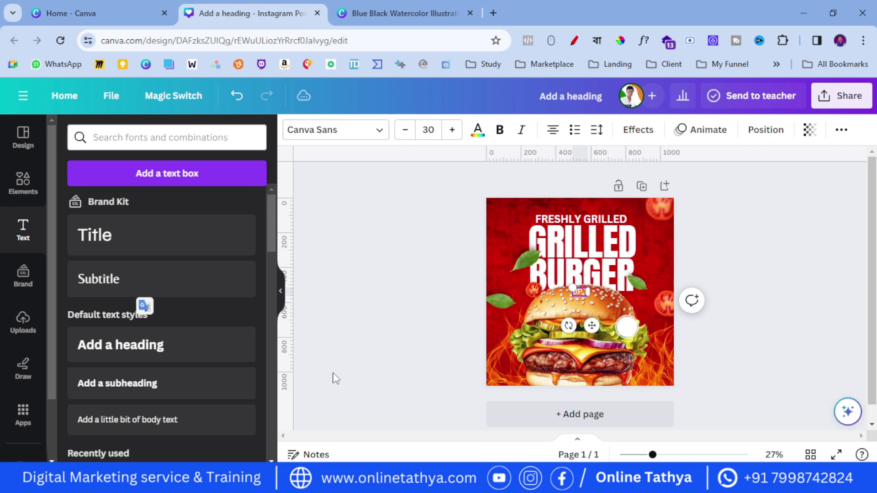
left_click(365, 376)
Step: Colour the "UP TO" text black and move it onto the upper part of the white circle badge
left_click(576, 291)
left_click(479, 130)
left_click(69, 303)
left_click(454, 337)
left_click_drag(580, 291, 639, 356)
scroll(618, 319, "up", 3, "ctrl")
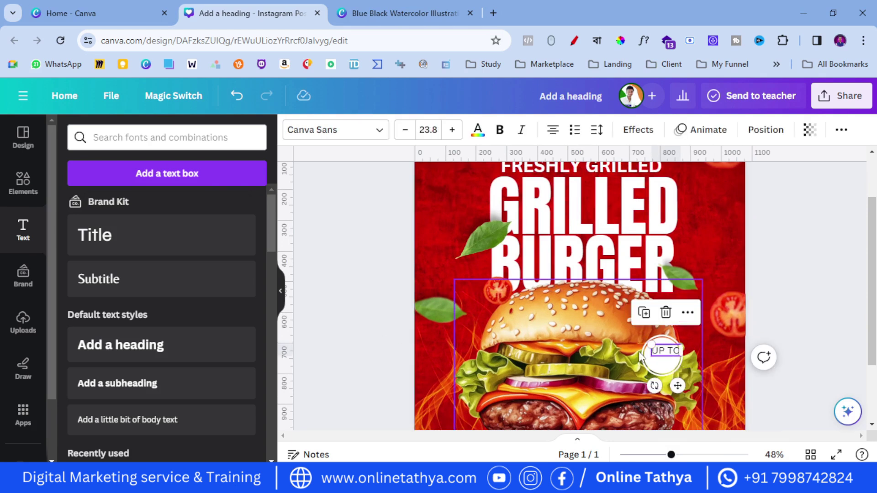
Step: Make the "UP TO" text bold and left-aligned
left_click(500, 131)
left_click(597, 132)
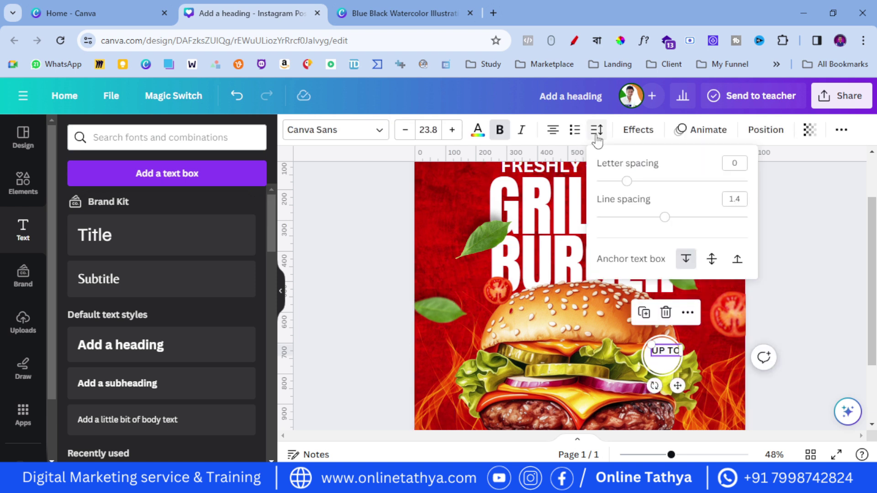
left_click(598, 132)
left_click(575, 132)
left_click(575, 133)
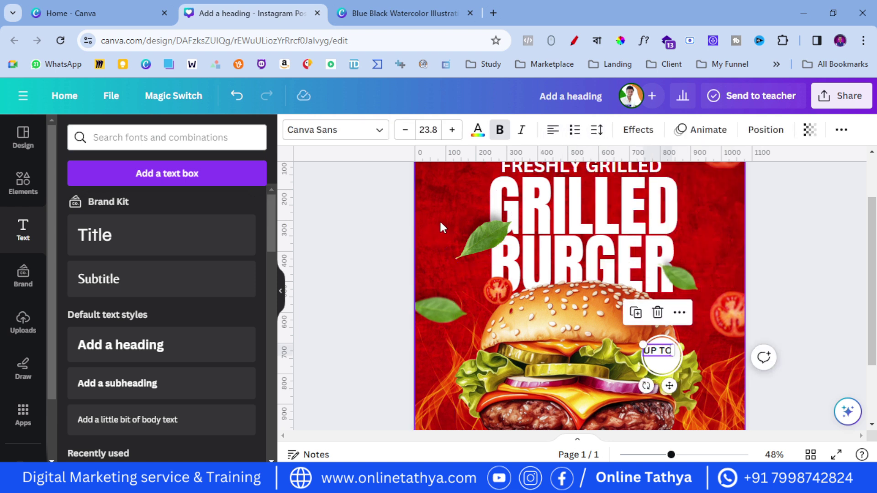
Step: Apply the Curve shape effect to the "UP TO" text, flatten its arc and centre it in the badge's upper part
left_click(633, 132)
scroll(177, 333, "down", 3)
left_click(165, 416)
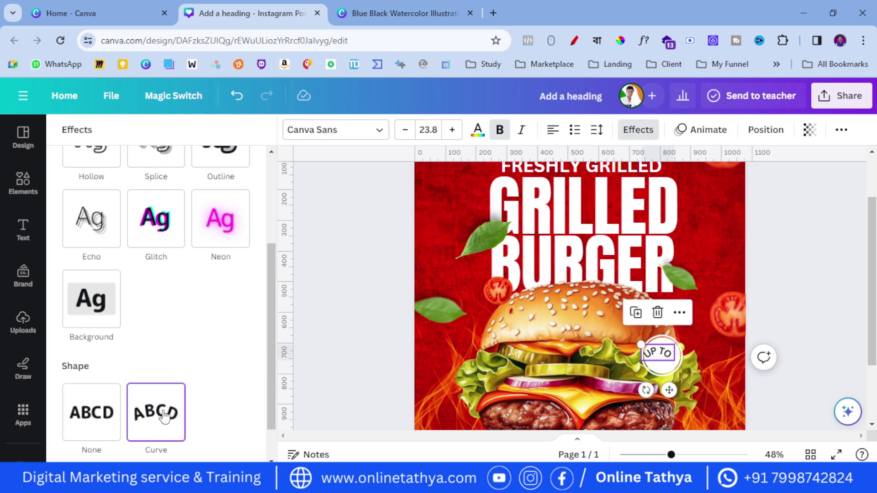
scroll(159, 415, "down", 1)
left_click_drag(179, 450, 208, 447)
left_click(352, 380)
left_click_drag(662, 359, 666, 356)
Step: Set the curve of the "UP TO" text to 35
left_click(794, 351)
left_click(661, 349)
left_click(639, 130)
scroll(194, 362, "down", 4)
scroll(126, 353, "up", 4)
scroll(177, 435, "down", 4)
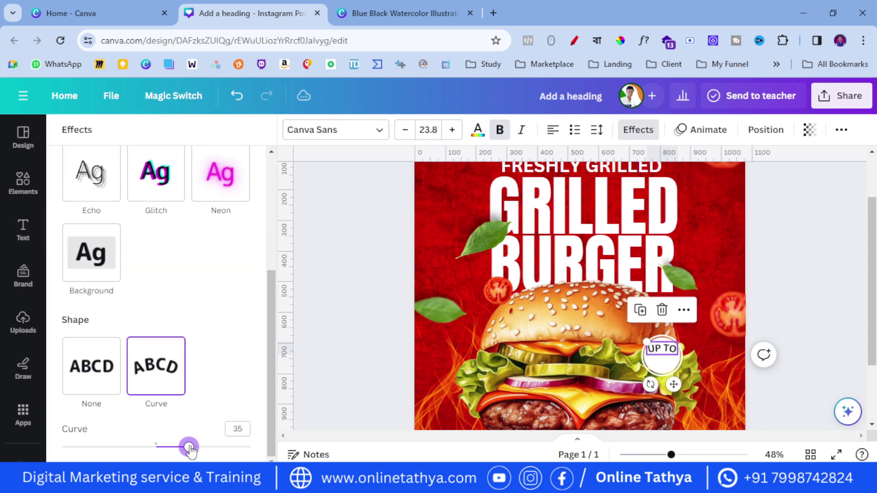
left_click(665, 352)
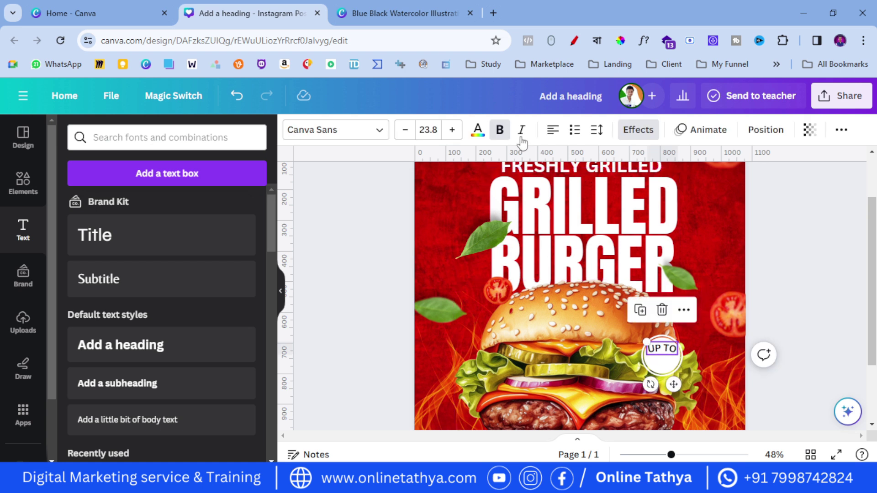
Step: Reduce the "UP TO" text to size 17.8 and tilt it slightly counterclockwise inside the badge
left_click(405, 129)
left_click(405, 129)
left_click(404, 129)
left_click(404, 129)
left_click(404, 129)
left_click(405, 130)
left_click_drag(650, 382, 672, 389)
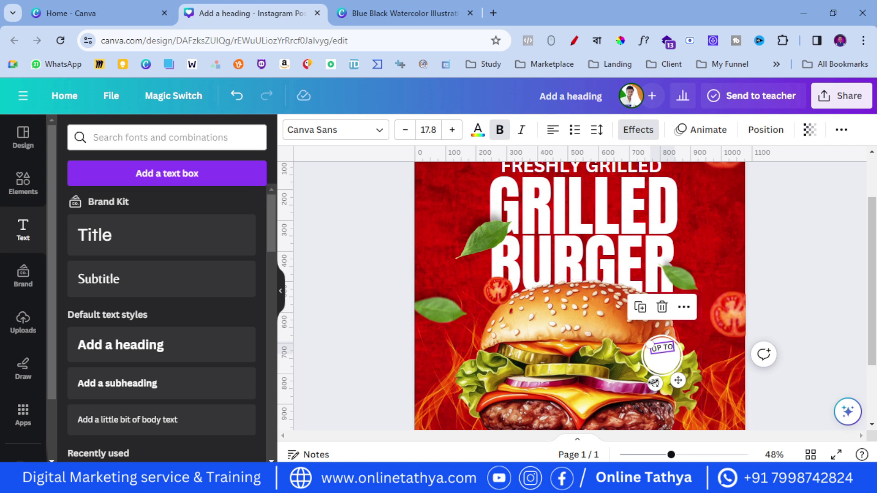
left_click(327, 307)
Step: Add a subtitle text reading "25%" and set its font to Anton
left_click(138, 287)
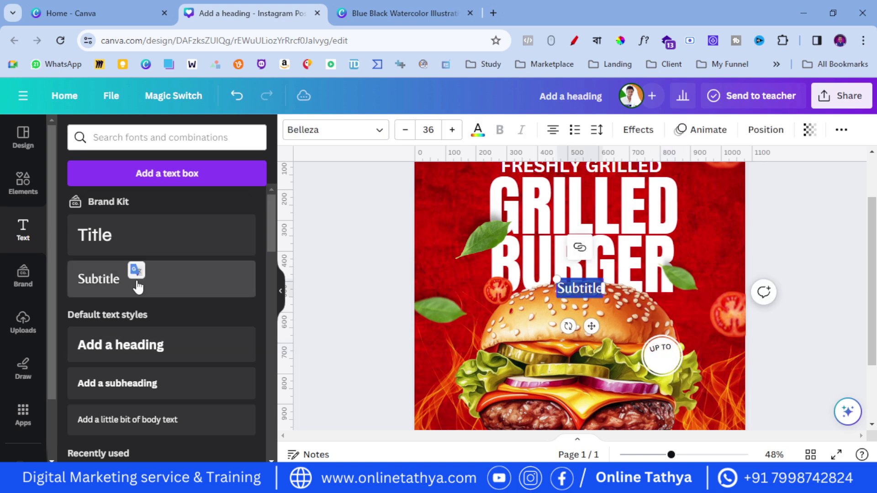
type("25")
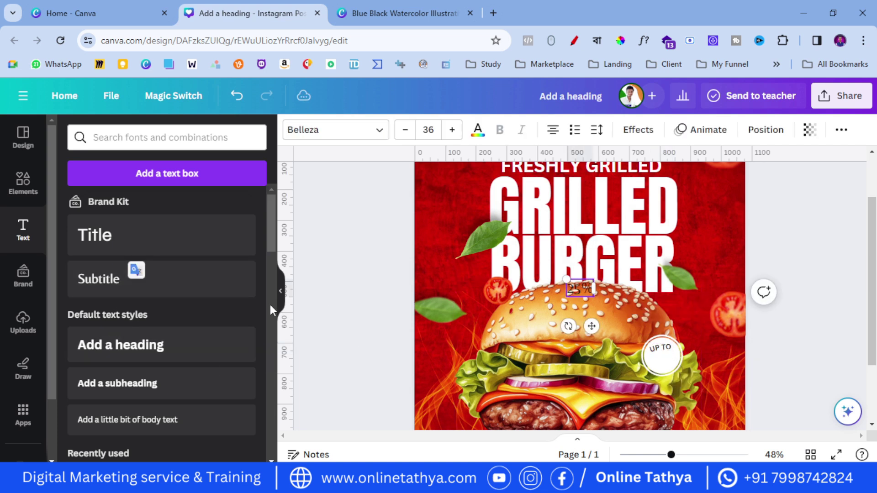
left_click(359, 136)
scroll(131, 320, "up", 3)
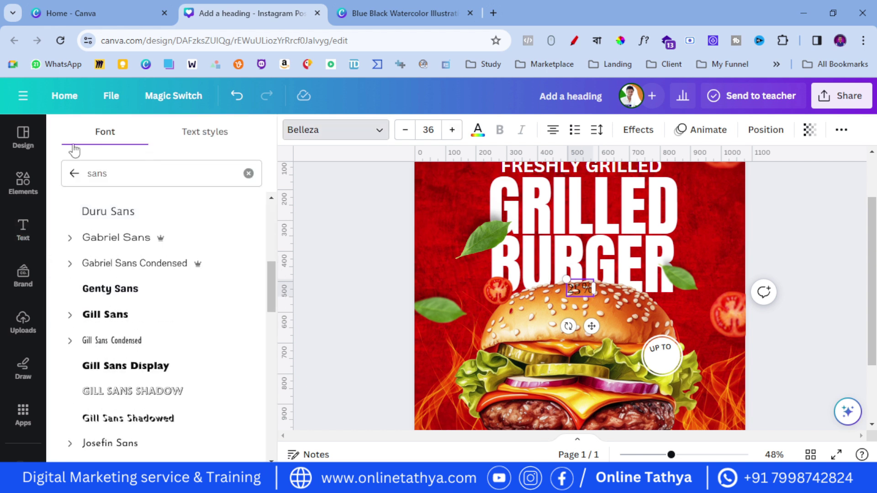
left_click(74, 173)
scroll(122, 391, "down", 8)
left_click(131, 332)
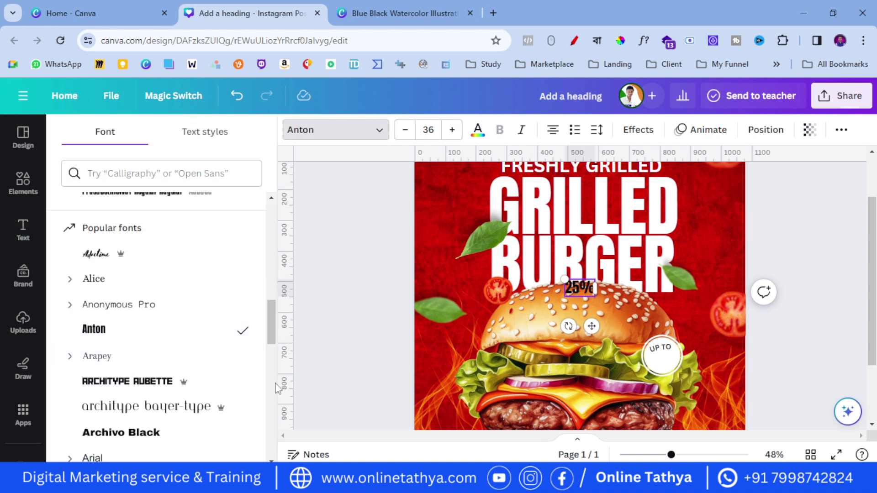
Step: Tilt the "25%" text, shrink it to size 26.3 and place it in the badge below "UP TO"
mouse_move(568, 326)
left_mouse_down()
mouse_move(597, 342)
mouse_move(575, 327)
left_mouse_up()
left_click_drag(564, 282, 573, 286)
left_click_drag(602, 322, 681, 389)
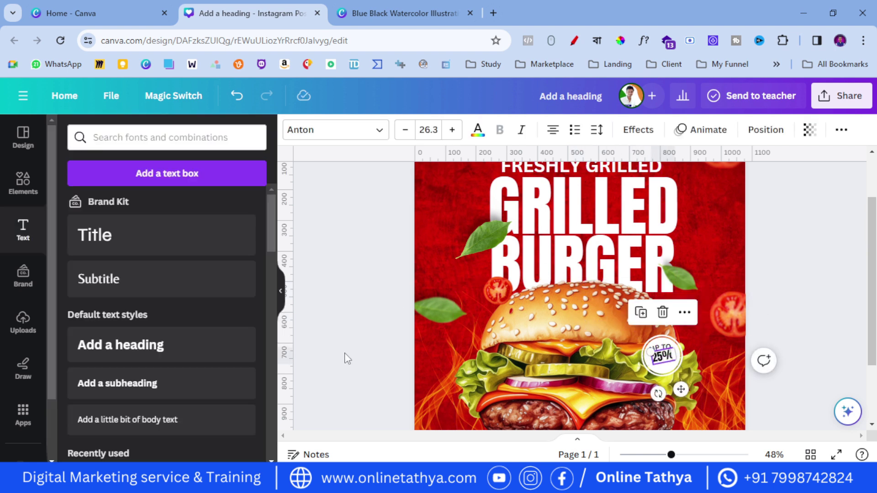
left_click(344, 353)
Step: Change the "25%" text colour to red #DB1C1C
left_click(657, 364)
left_click(477, 135)
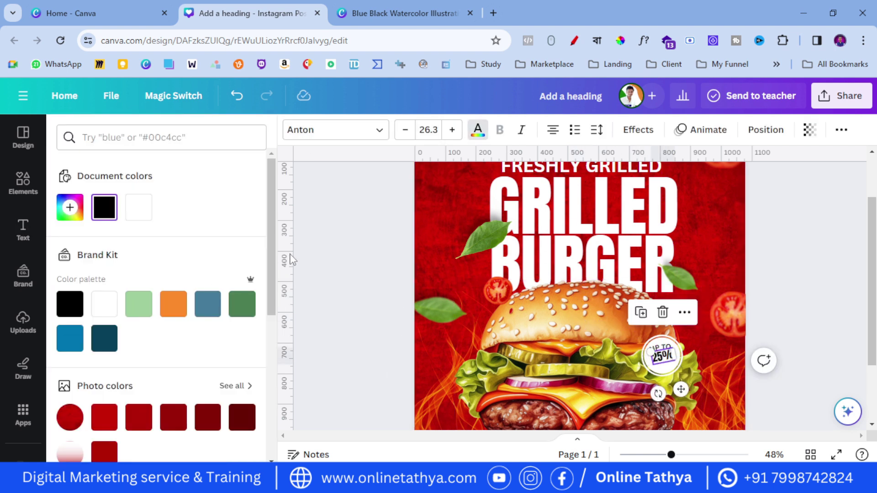
scroll(102, 415, "down", 5)
scroll(73, 320, "up", 5)
left_click(71, 209)
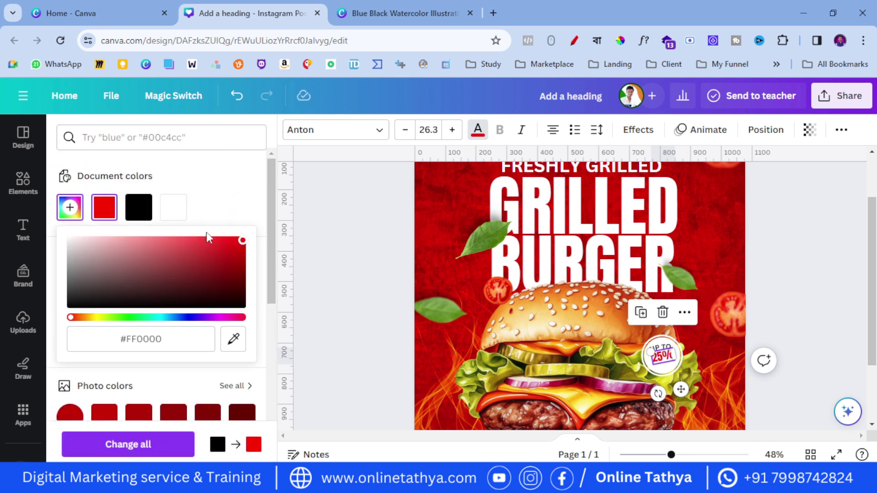
left_click_drag(242, 240, 216, 265)
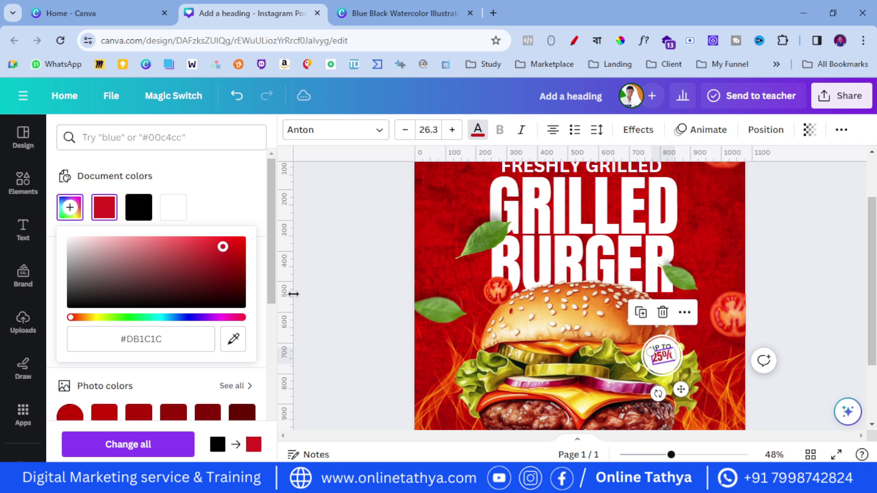
left_click(391, 376)
Step: Place a matching "OFF" text below "25%" in the badge and curve it in the opposite direction to "UP TO"
left_click(661, 354)
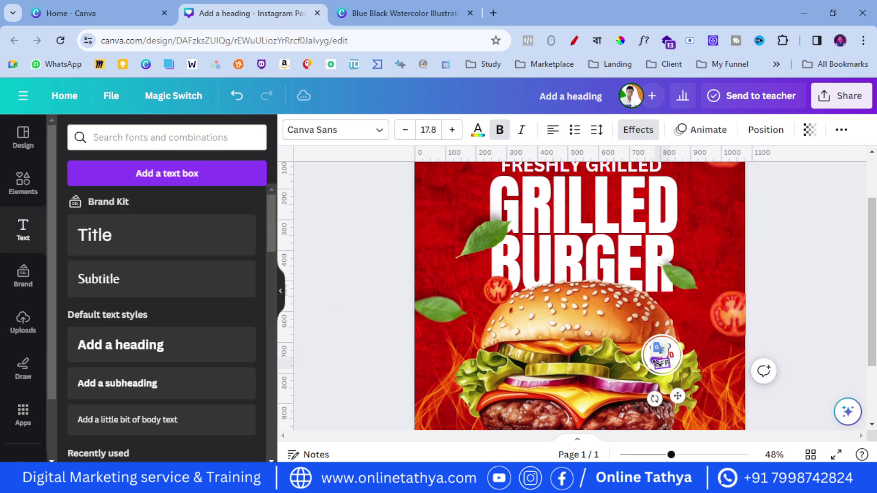
left_click(377, 323)
left_click(644, 383)
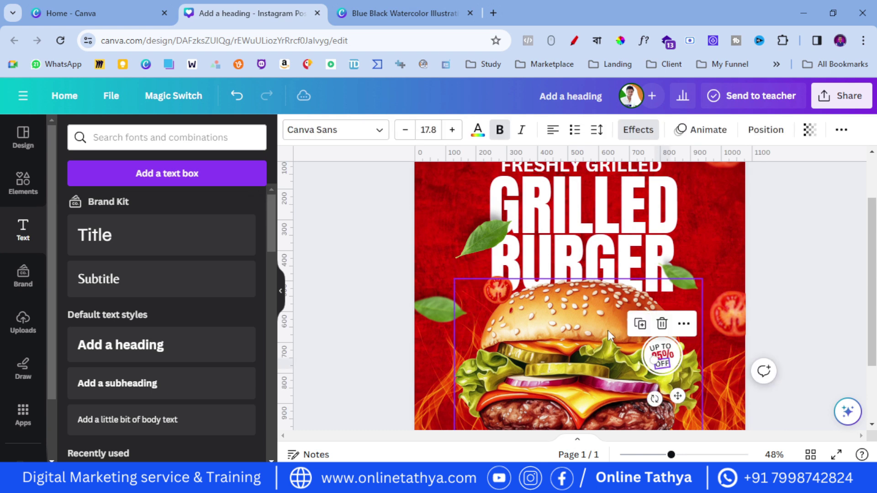
left_click(646, 130)
left_click_drag(167, 452, 93, 437)
left_click(350, 383)
Step: Fine-tune the positions of the "OFF" and "25%" texts inside the badge
scroll(577, 282, "up", 3)
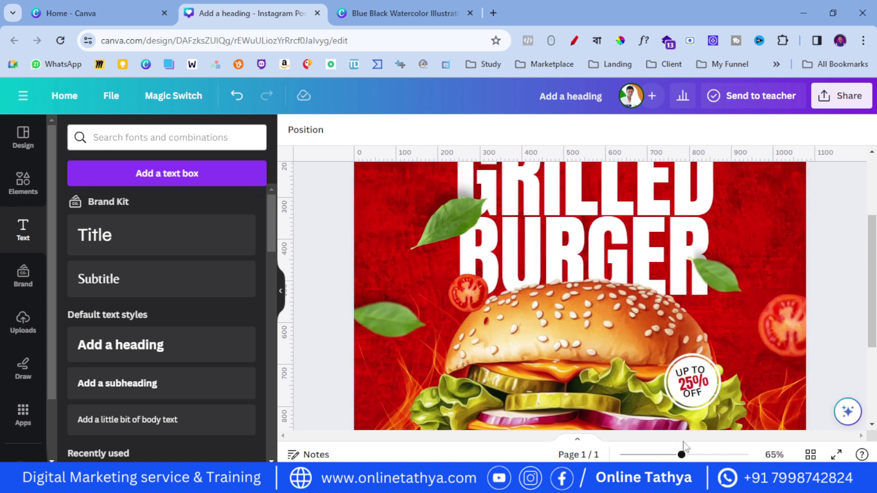
left_click(690, 405)
left_click(691, 403)
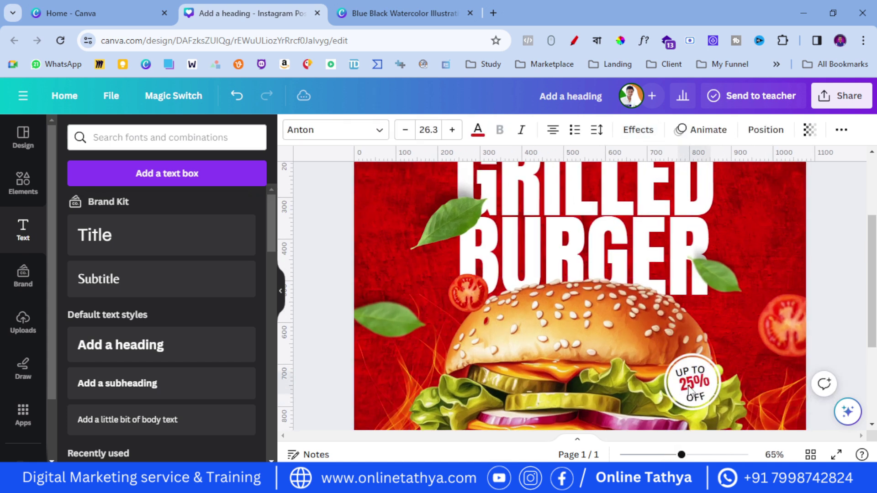
left_click(859, 326)
Step: Search the elements library for "SHAPE"
scroll(830, 323, "down", 3)
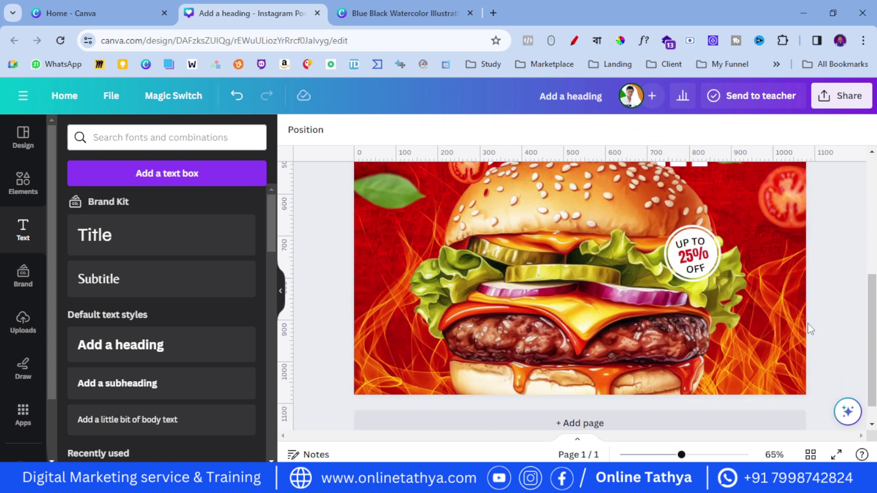
left_click(30, 192)
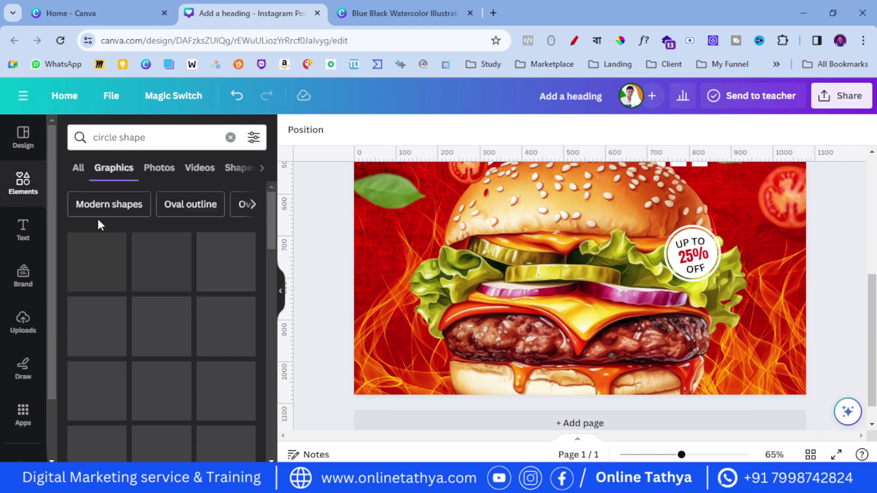
left_click(14, 149)
left_click(22, 182)
left_click(229, 137)
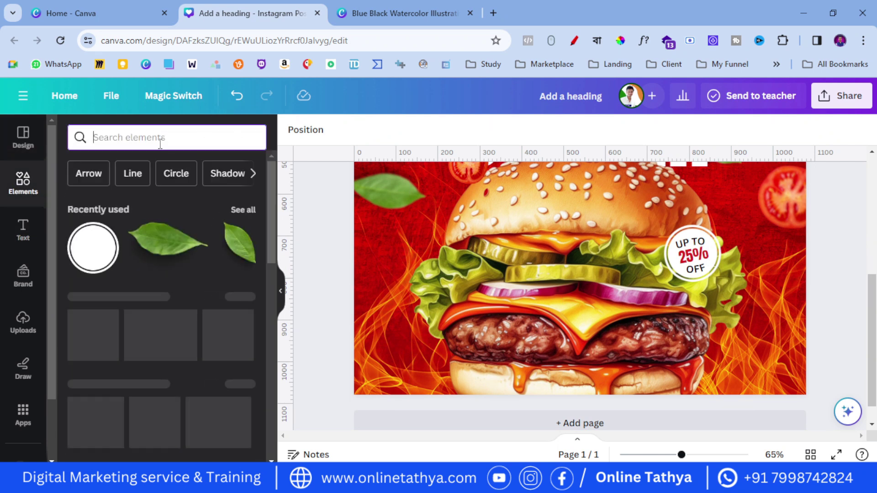
type("SHAPE")
key("Return")
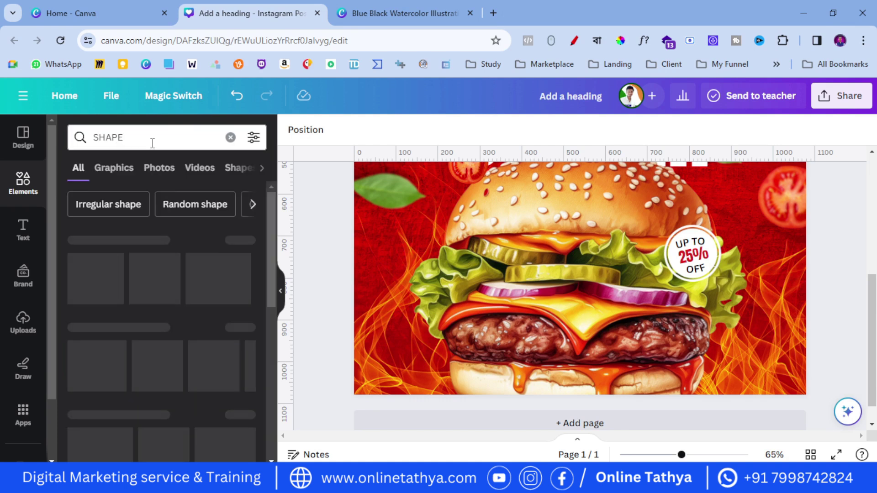
left_click(87, 277)
left_click_drag(530, 224, 441, 331)
left_click_drag(489, 206, 476, 309)
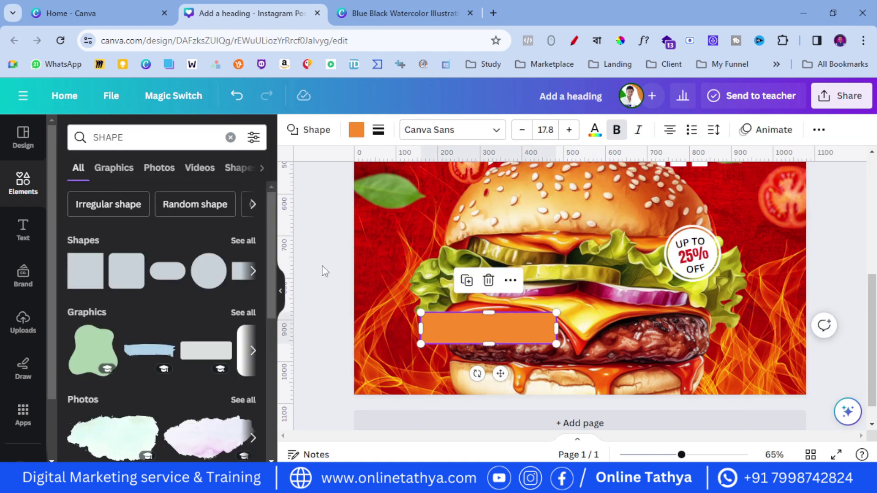
Step: Replace the orange rectangle with a wide rounded bar near the lower-left corner of the post
left_click(126, 271)
left_click(427, 333)
key("Delete")
key("ctrl+y")
left_click_drag(445, 212, 438, 320)
left_click_drag(428, 330, 416, 354)
Step: Fill the rounded bar with white and shorten it slightly from its right end
left_click(356, 130)
left_click(238, 209)
left_click(312, 305)
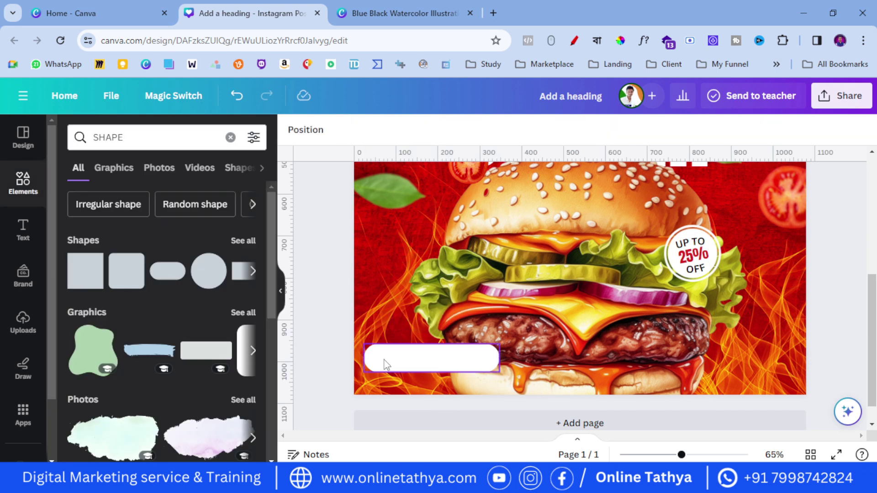
left_click_drag(499, 358, 489, 363)
Step: Duplicate the white rounded bar to the post's lower-right corner and make the copy narrower
left_click_drag(417, 358, 729, 355)
left_click_drag(676, 358, 738, 358)
left_click(837, 316)
left_click(847, 303)
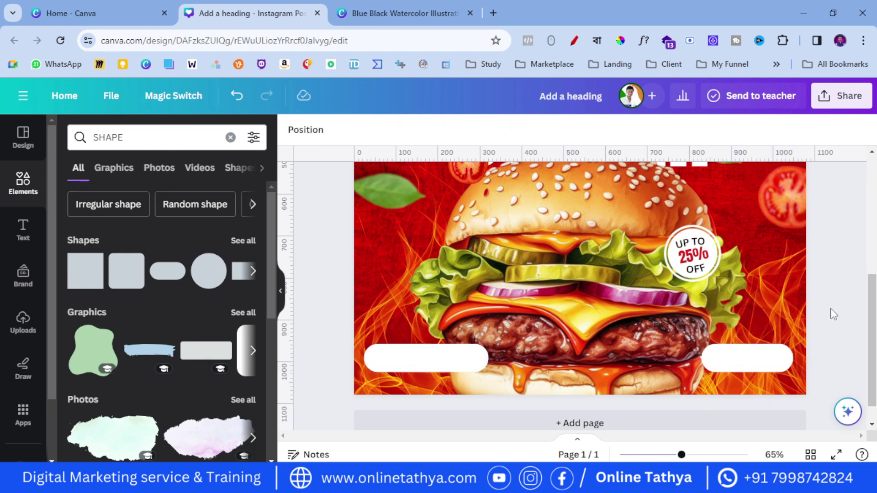
Step: Add a title text reading "CALL FOR DELIVERY" to the post
left_click(14, 234)
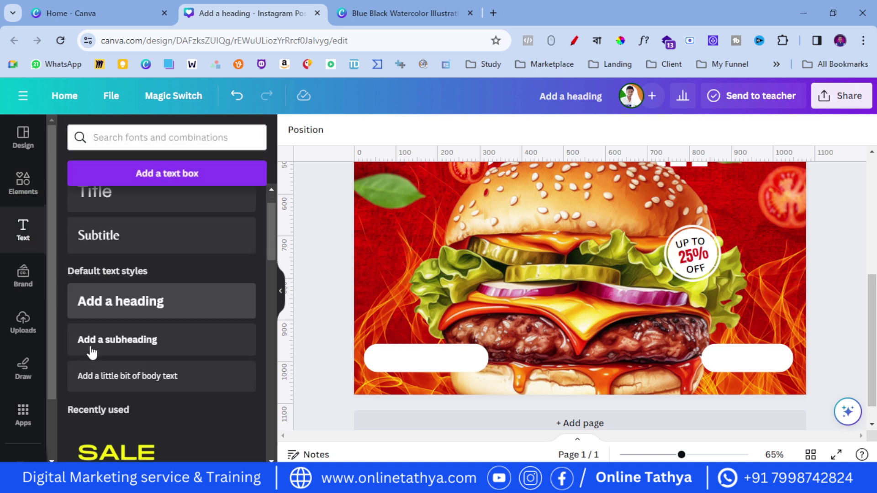
left_click(140, 247)
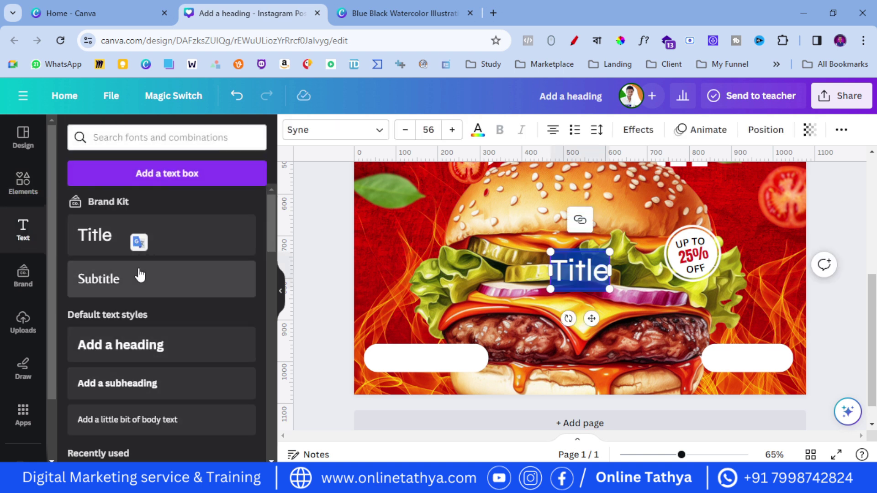
type("CALL FOR")
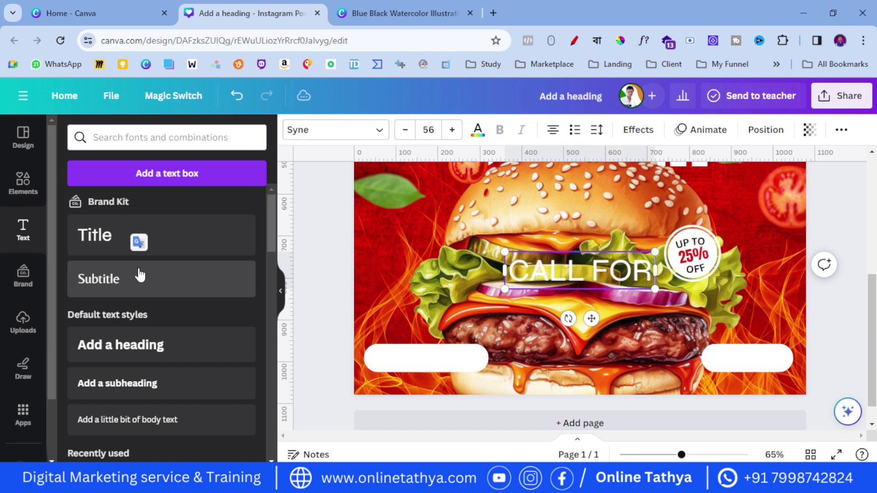
type(" DELIVERY")
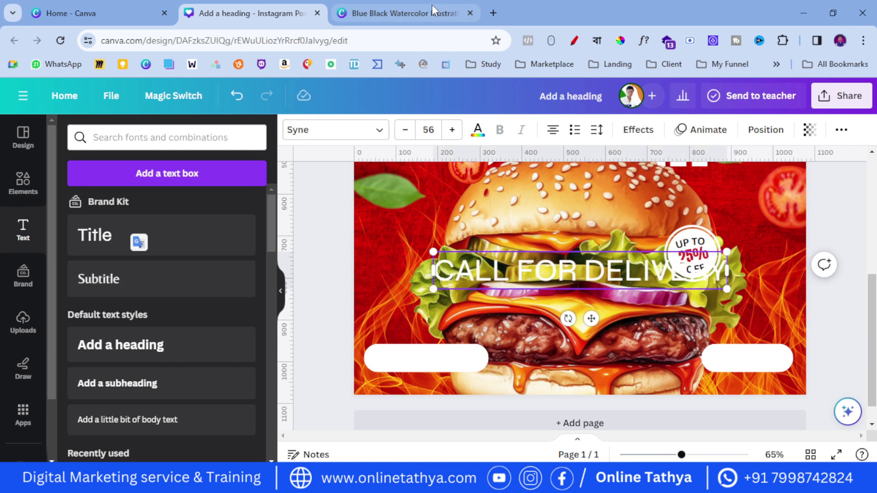
Step: Colour the "CALL FOR DELIVERY" text with the red from the document colors
left_click(478, 130)
left_click(138, 208)
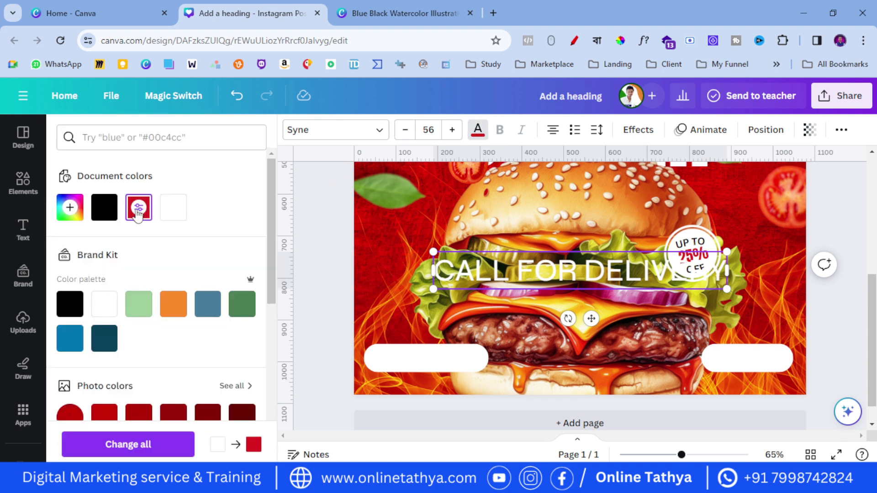
left_click(489, 280)
left_click(478, 129)
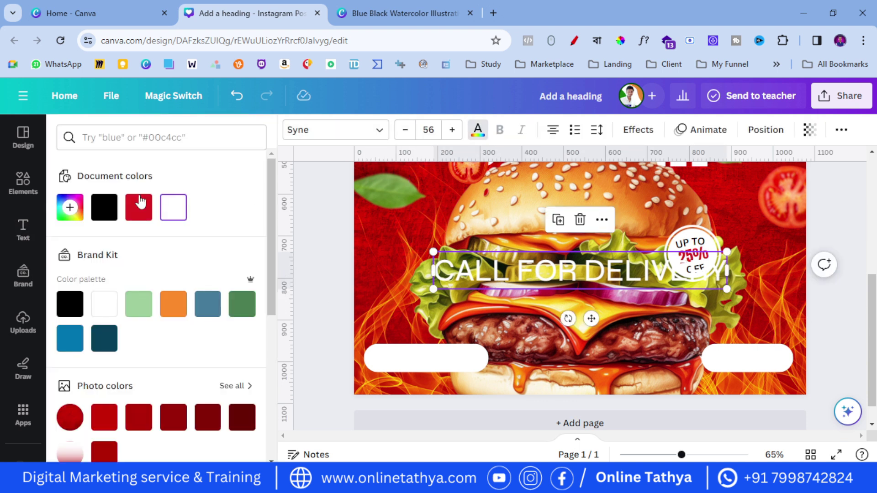
left_click(138, 208)
Step: Shrink the "CALL FOR DELIVERY" text to size 24.1 and place it over the lower-left white bar
left_click_drag(727, 252, 562, 259)
left_click(503, 281)
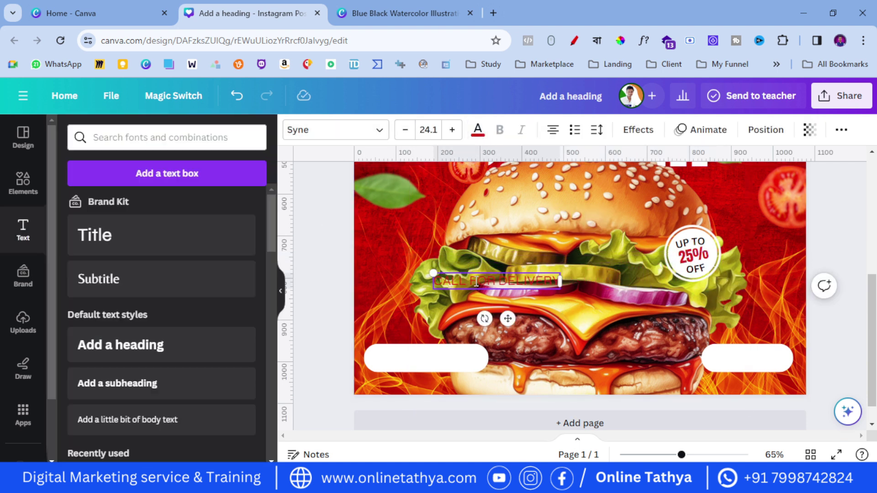
left_click_drag(503, 281, 438, 351)
Step: Set the "CALL FOR DELIVERY" text in bold Helvetica Now
left_click(375, 131)
scroll(138, 320, "down", 15)
scroll(155, 274, "down", 5)
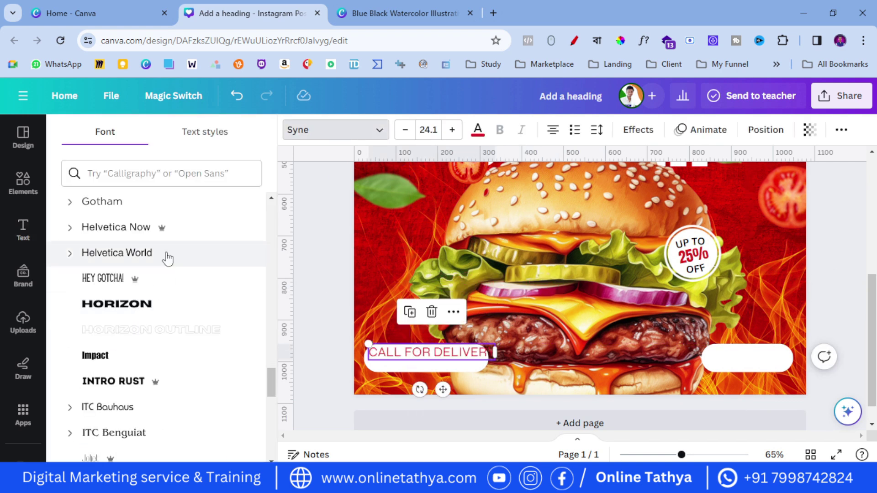
left_click(169, 229)
left_click(500, 130)
Step: Reduce the "CALL FOR DELIVERY" text to size 18.1 so it fits in the upper half of the lower-left white bar
left_click_drag(365, 344, 412, 352)
left_click(323, 357)
left_click(402, 136)
left_click(402, 136)
left_click(402, 136)
left_click(331, 323)
left_click(322, 352)
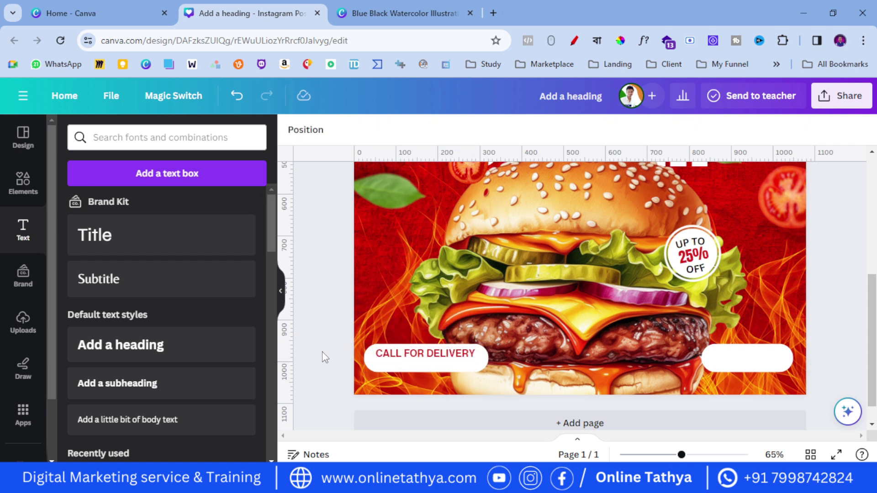
Step: Duplicate the "CALL FOR DELIVERY" text and place the copy directly beneath the original inside the white bar
left_click(408, 355)
key("ctrl+d")
left_click_drag(414, 364, 409, 364)
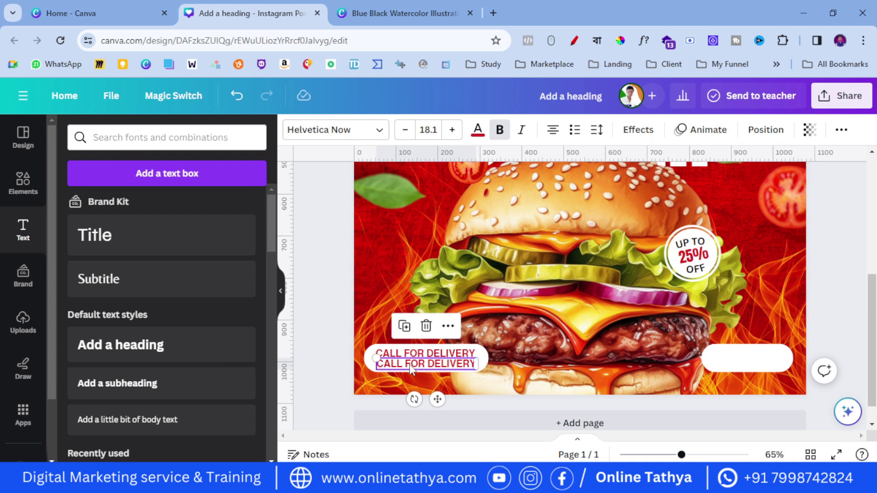
Step: Replace the lower copy's text with the delivery phone number and nudge it slightly down and to the left
double_click(409, 364)
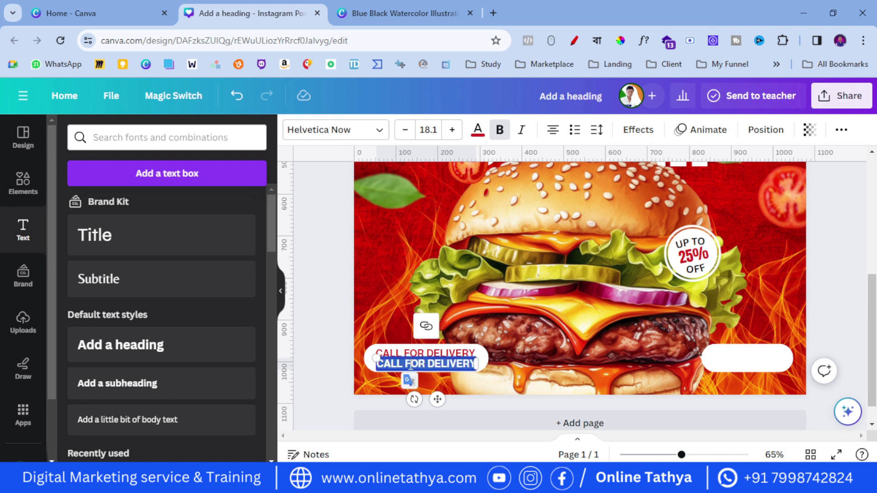
key("BackSpace")
type("+ 123")
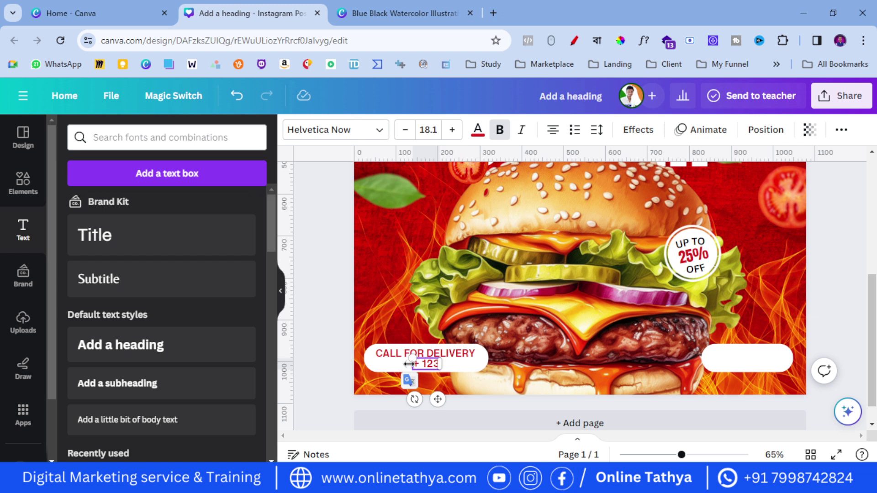
type("-456")
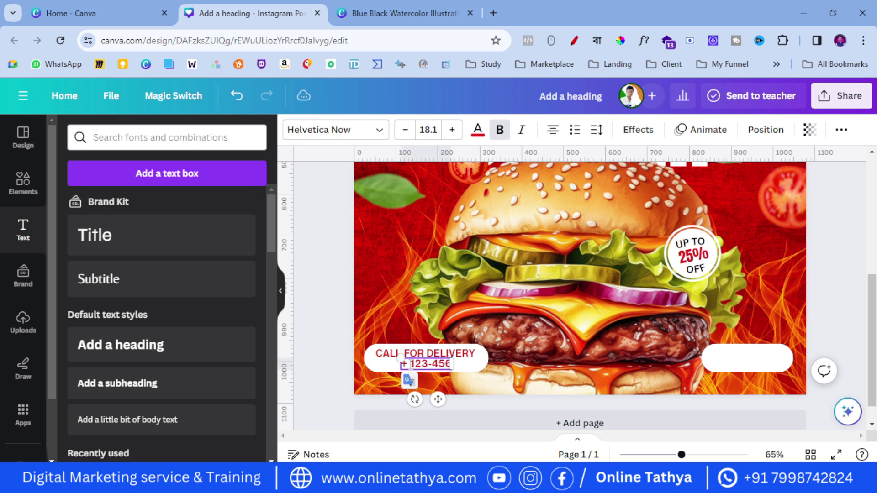
type("-7890")
left_click(334, 357)
left_click_drag(418, 363, 408, 366)
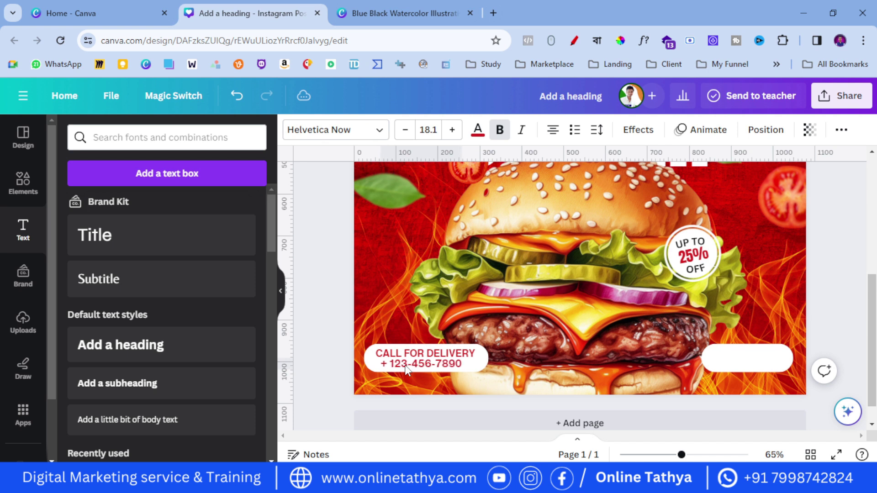
left_click(334, 368)
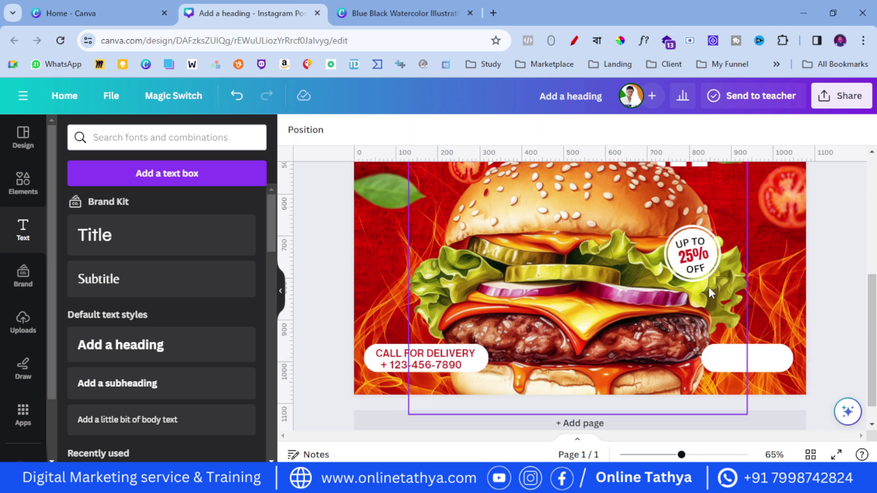
Step: Duplicate the badge's "25%" text onto the lower-right white bar and rotate the copy towards horizontal
left_click(693, 255)
left_click(672, 208)
left_click_drag(699, 262, 732, 356)
left_click_drag(728, 392, 719, 393)
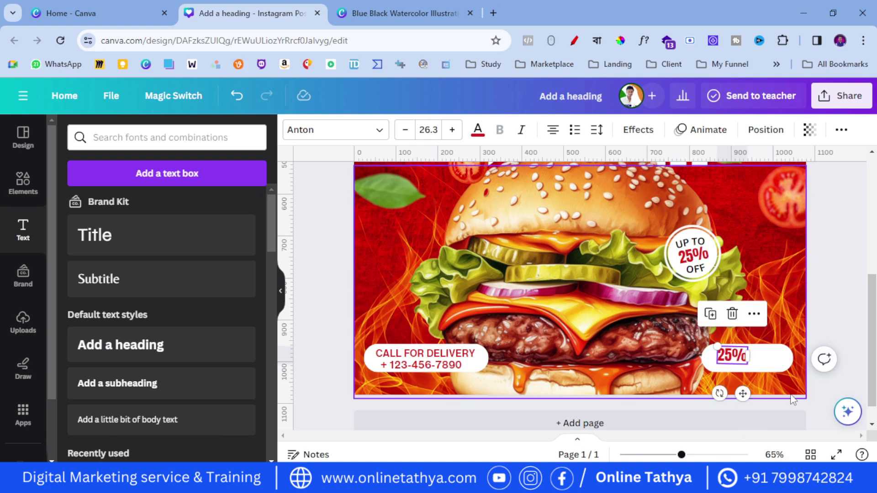
Step: Change the copied text to "ORDER NOW", widen its box to fit one line and centre it in the lower-right bar
double_click(741, 361)
type("ORD")
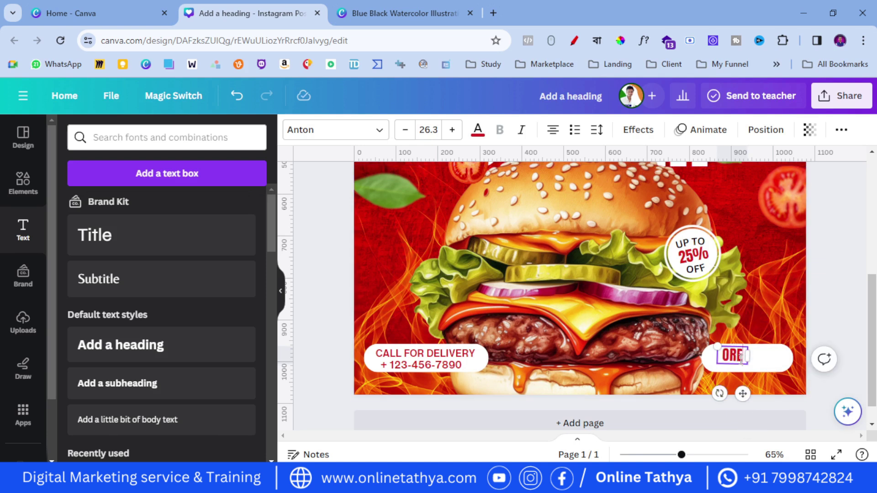
type("ER NO")
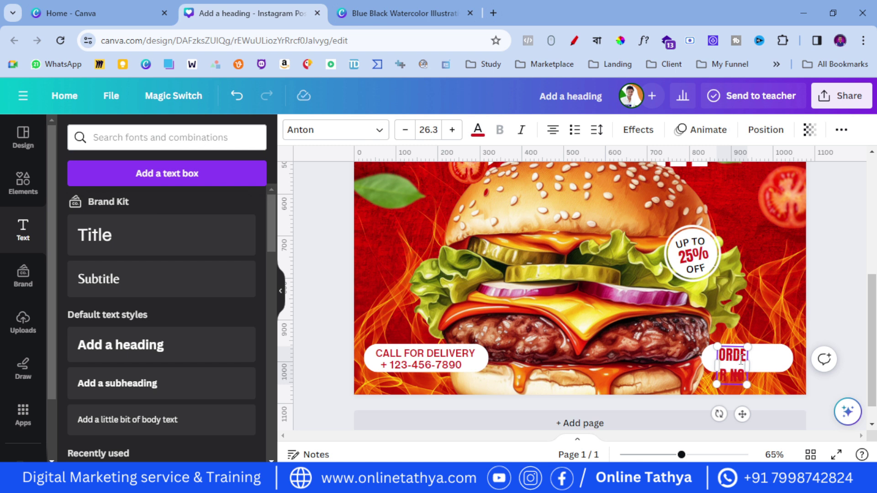
type("W")
left_click_drag(748, 376, 791, 379)
left_click(796, 360)
left_click_drag(760, 354, 750, 359)
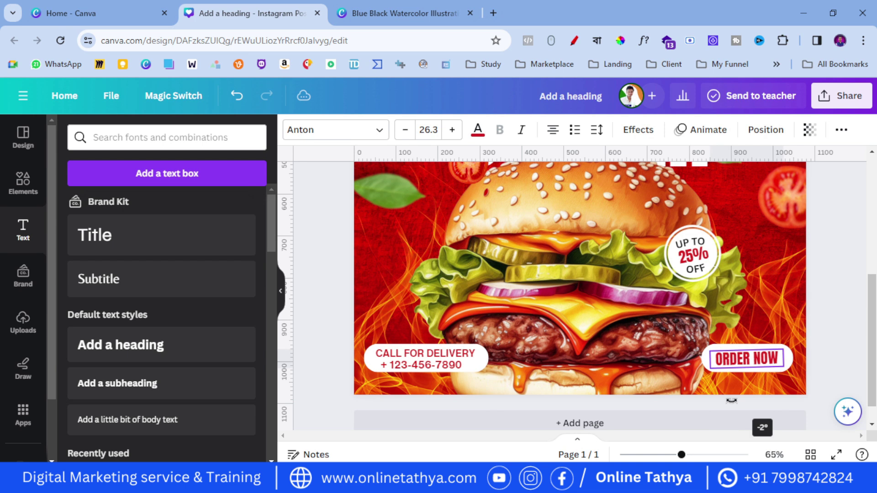
Step: Shorten the lower-right white bar slightly from its left end and keep "ORDER NOW" centred inside it
left_click(811, 348)
left_click(706, 354)
left_click_drag(702, 344, 767, 363)
left_click(753, 358)
left_click_drag(681, 455, 623, 457)
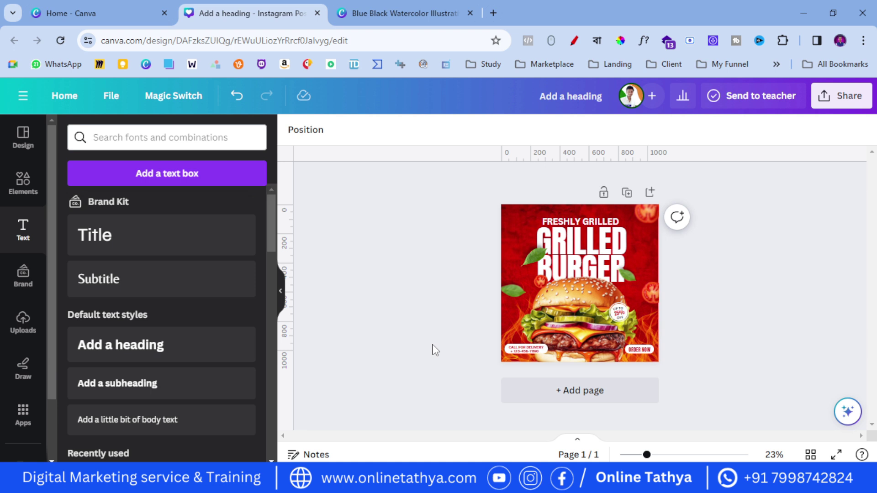
left_click_drag(647, 454, 670, 455)
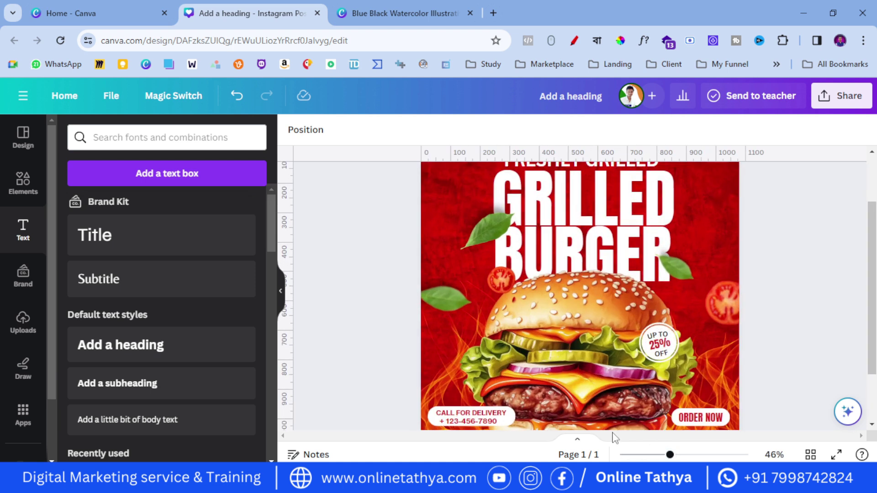
scroll(373, 370, "down", 2)
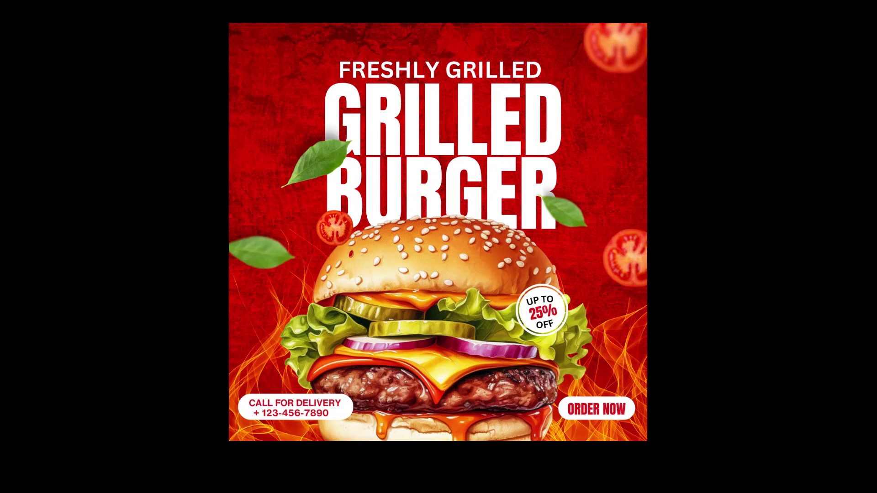